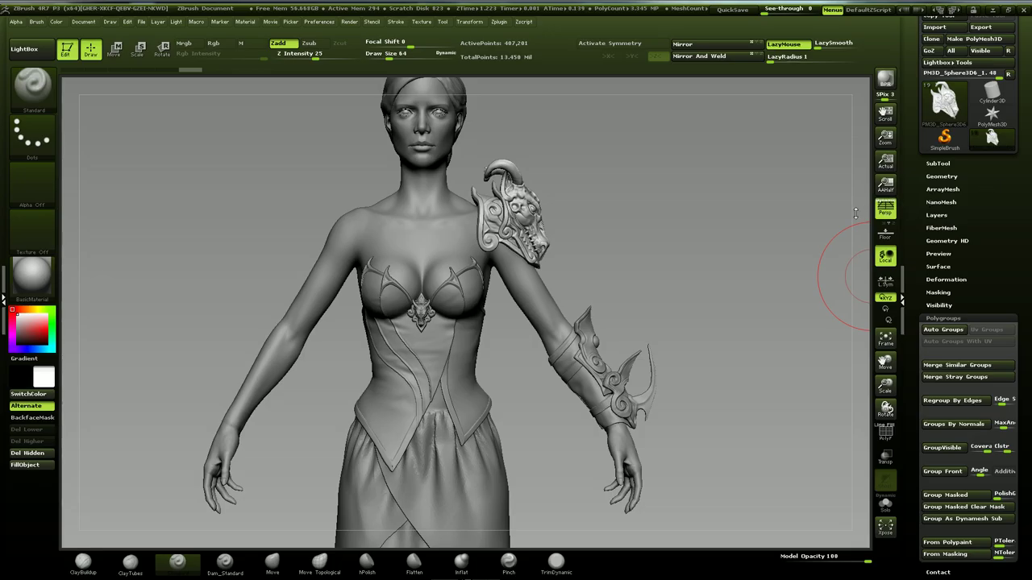
Delete the PM3D_Sphere3D5 shoulder armor subtool
mouse_move(642, 223)
mouse_down()
mouse_move(621, 225)
mouse_move(669, 225)
mouse_move(686, 243)
mouse_move(615, 241)
mouse_move(681, 241)
mouse_move(847, 173)
mouse_up()
click(937, 163)
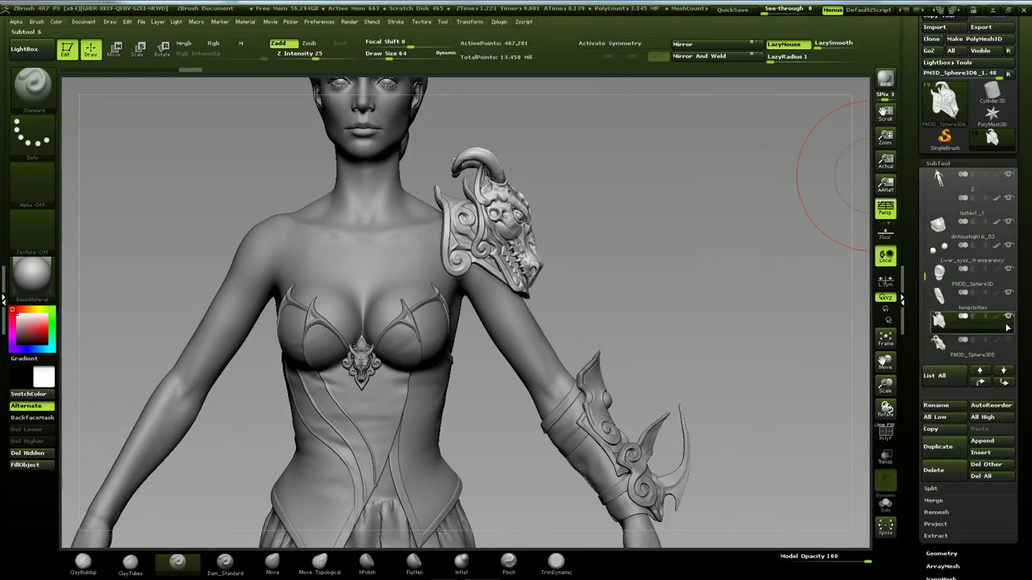
click(988, 346)
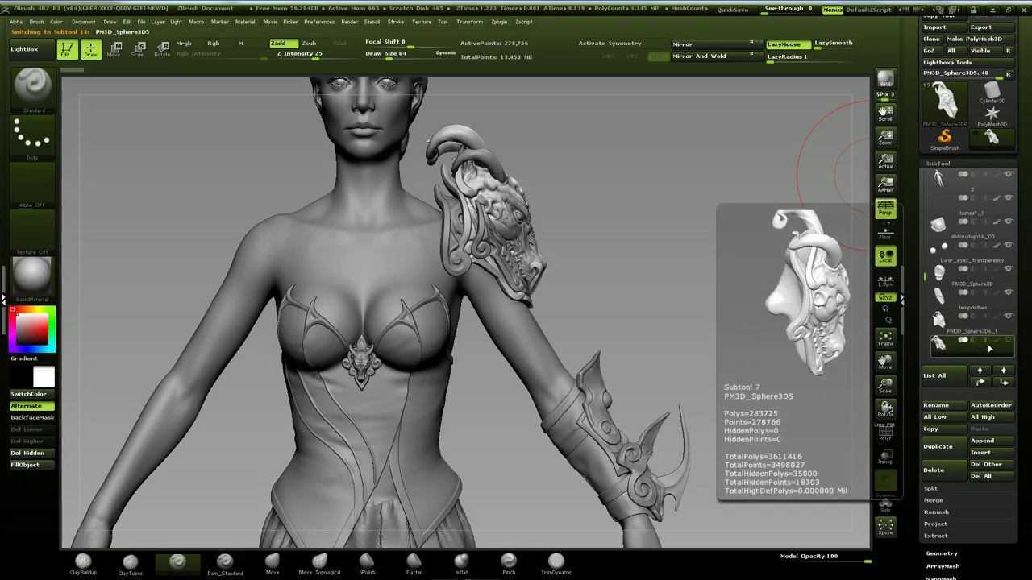
click(933, 470)
click(831, 497)
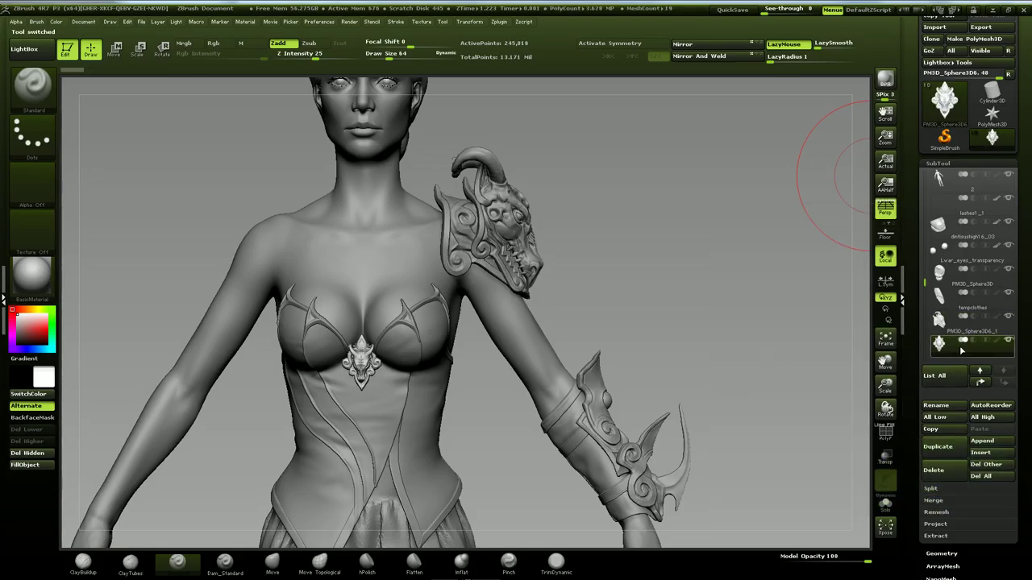
Delete the horned pauldron subtool PM3D_Sphere3D6_1
click(967, 318)
click(933, 470)
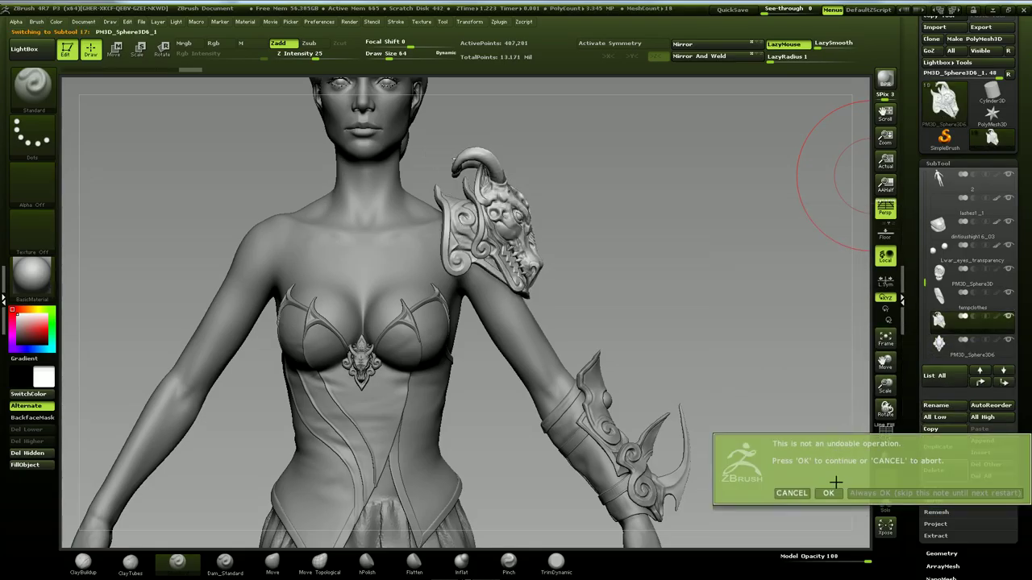
click(828, 492)
Make the body the active subtool and examine the bare shoulder and chest area from several angles
drag(783, 473, 631, 292)
alt+click(521, 287)
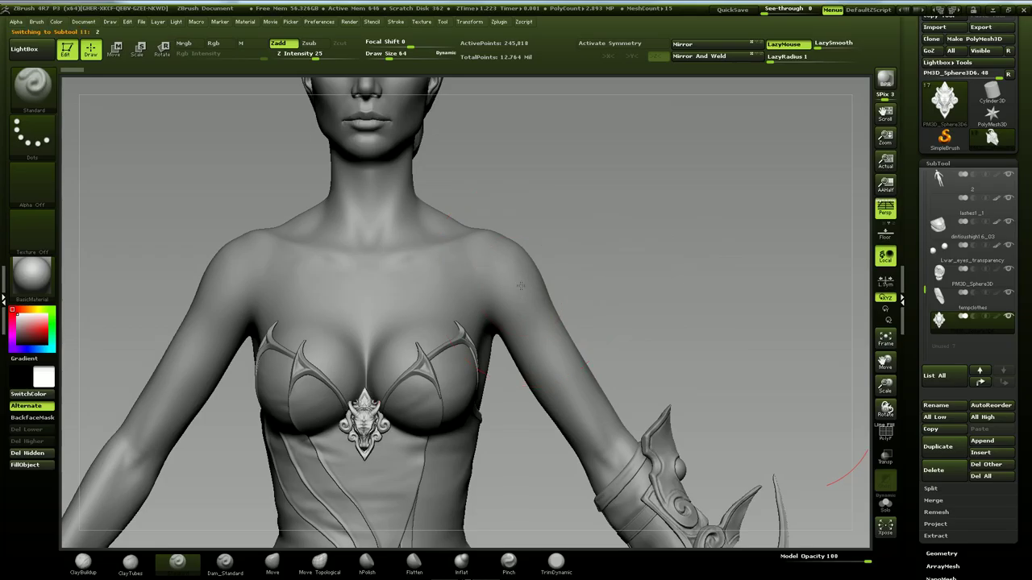
drag(671, 266, 729, 274)
drag(645, 253, 755, 274)
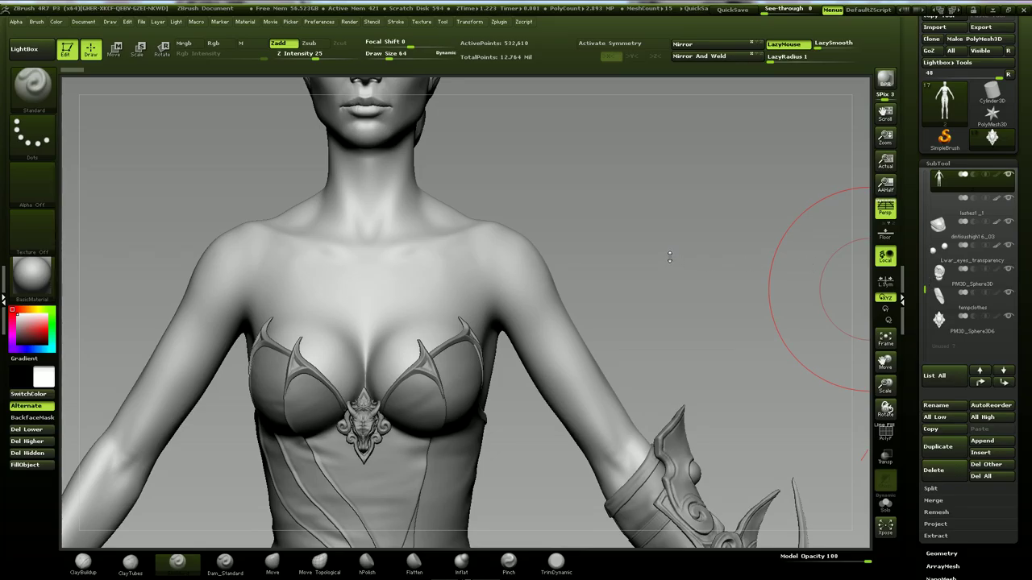
drag(654, 261, 658, 259)
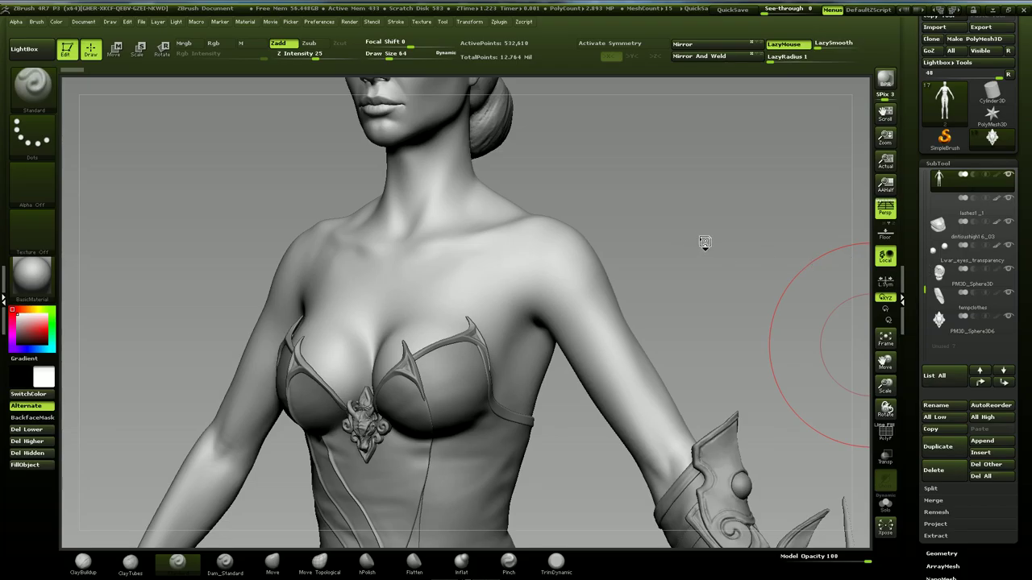
mouse_move(703, 243)
mouse_down()
mouse_move(718, 246)
mouse_move(705, 242)
mouse_move(714, 233)
mouse_move(622, 279)
mouse_move(627, 259)
mouse_move(649, 264)
mouse_up()
key(space)
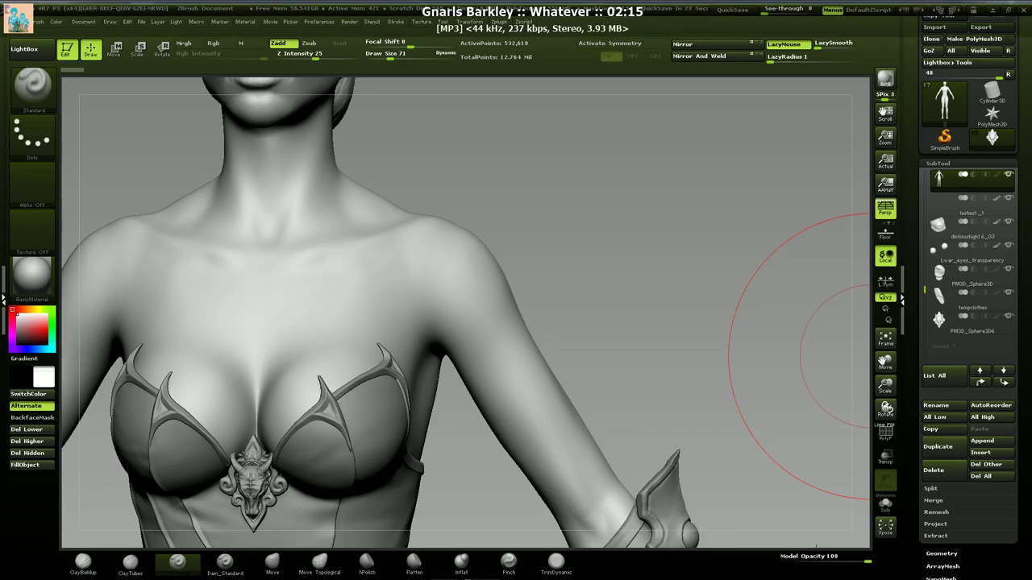
mouse_move(701, 203)
mouse_down()
mouse_move(706, 219)
mouse_move(723, 221)
mouse_move(699, 209)
mouse_move(726, 191)
mouse_move(721, 175)
mouse_move(703, 182)
mouse_move(691, 234)
mouse_move(723, 224)
mouse_up()
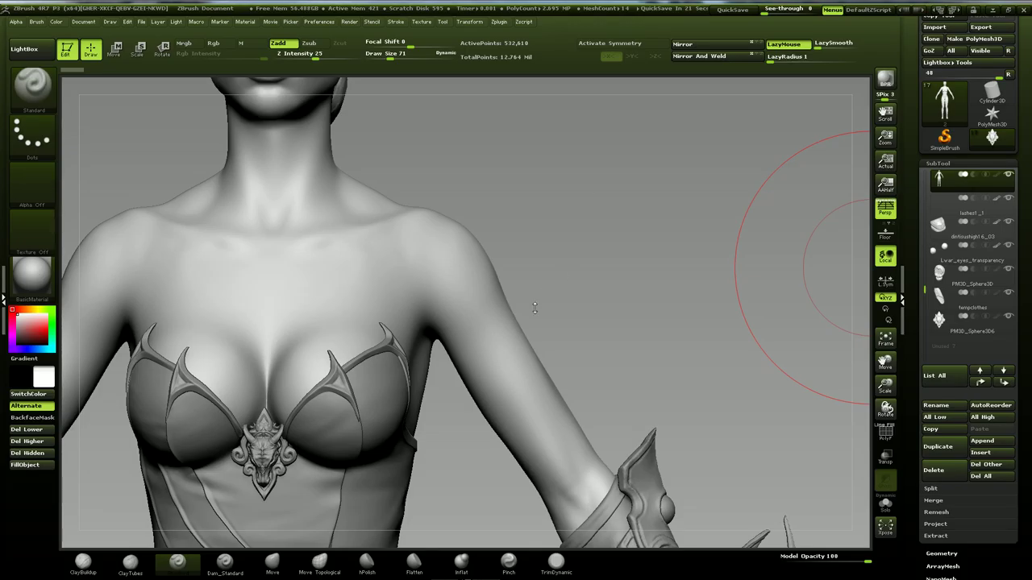
drag(620, 312, 624, 364)
Duplicate the bracer's pointed ornamental plate and move the copy up the arm to the shoulder
alt+click(513, 445)
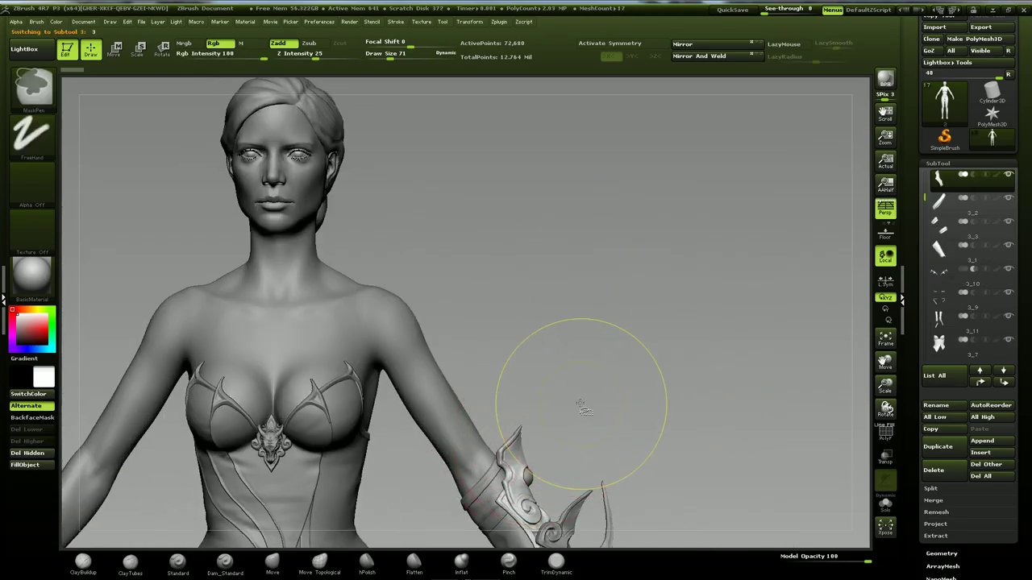
key(w)
drag(490, 376, 454, 309)
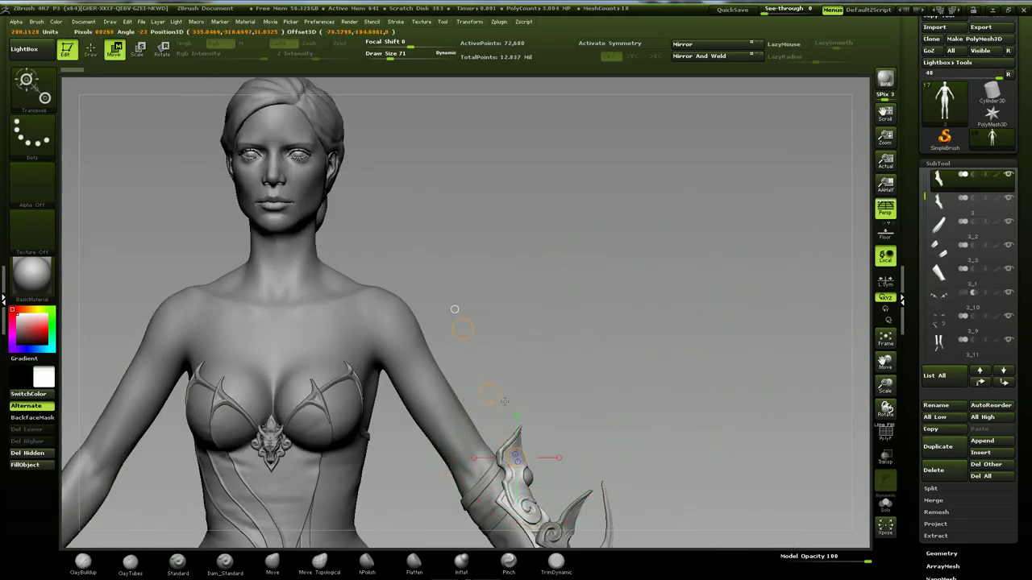
drag(499, 421, 437, 325)
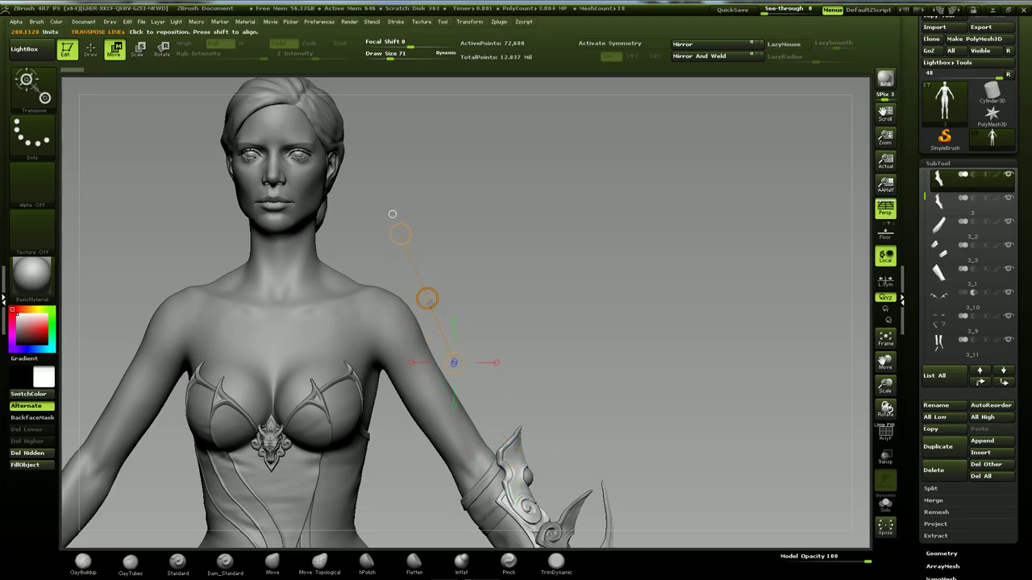
drag(393, 215, 467, 360)
ctrl+drag(501, 444, 386, 249)
drag(564, 275, 472, 282)
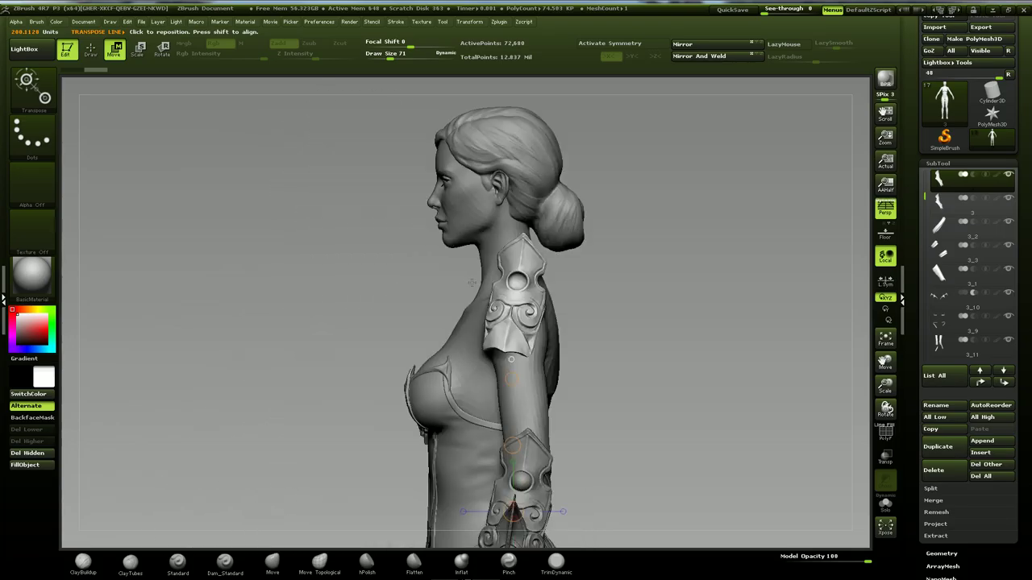
Rotate and reposition the copied plate so it stands upright over the shoulder in side view
alt+drag(615, 301, 619, 355)
drag(528, 189, 495, 313)
key(r)
mouse_move(529, 192)
mouse_down()
mouse_move(501, 186)
mouse_move(508, 312)
mouse_up()
drag(506, 247, 506, 219)
key(w)
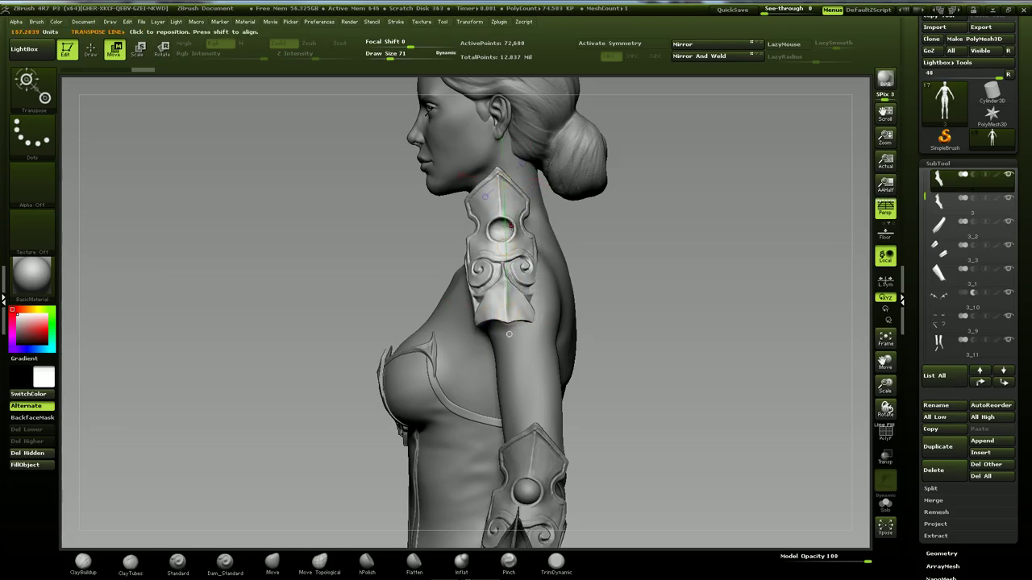
key(r)
drag(505, 181, 504, 180)
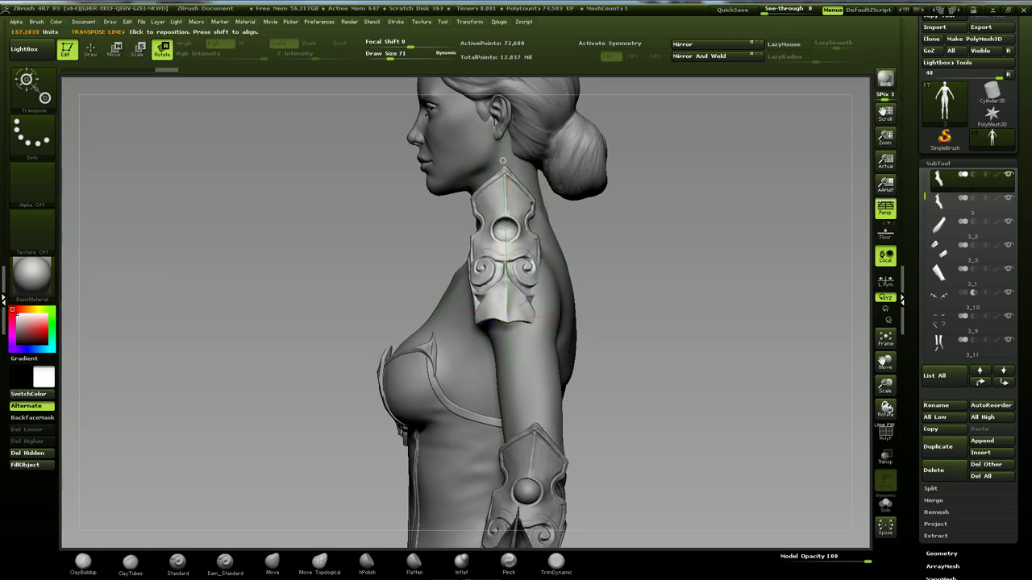
alt+drag(634, 276, 669, 260)
drag(506, 175, 506, 179)
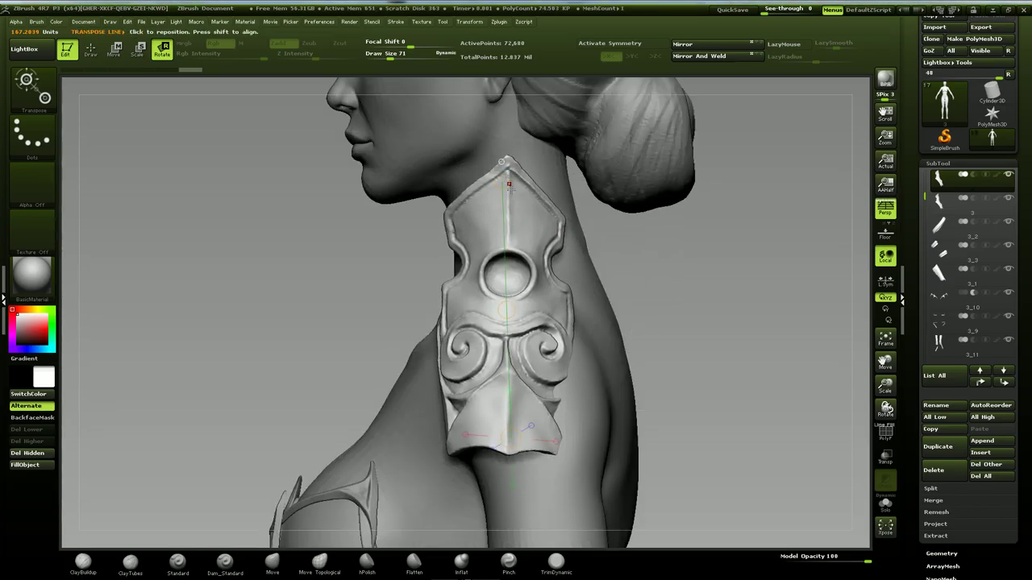
drag(507, 309, 506, 306)
Try masking the lower part and one half of the copied plate, and clear the mask
key(q)
ctrl+drag(472, 427, 495, 435)
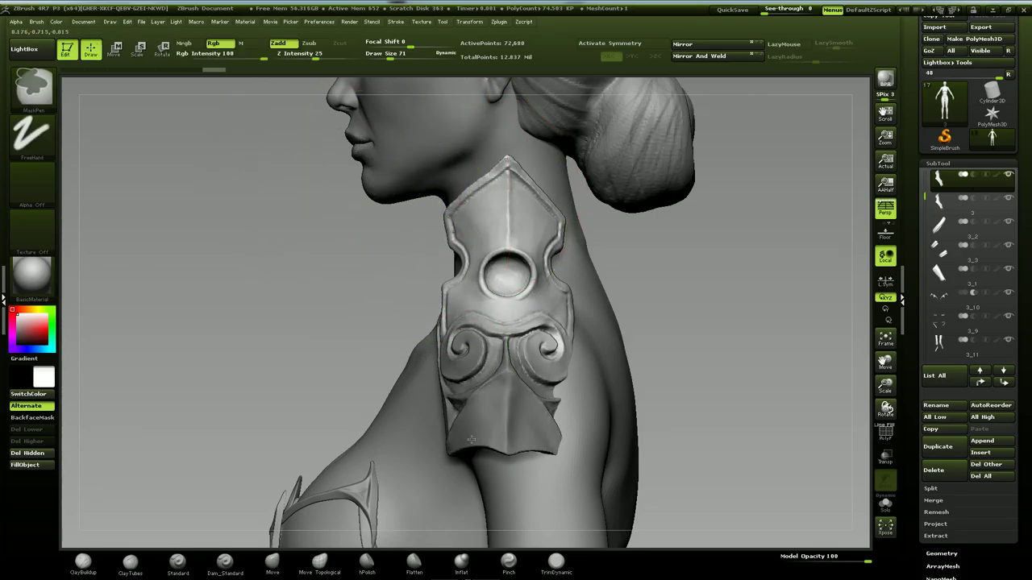
ctrl+drag(386, 323, 385, 327)
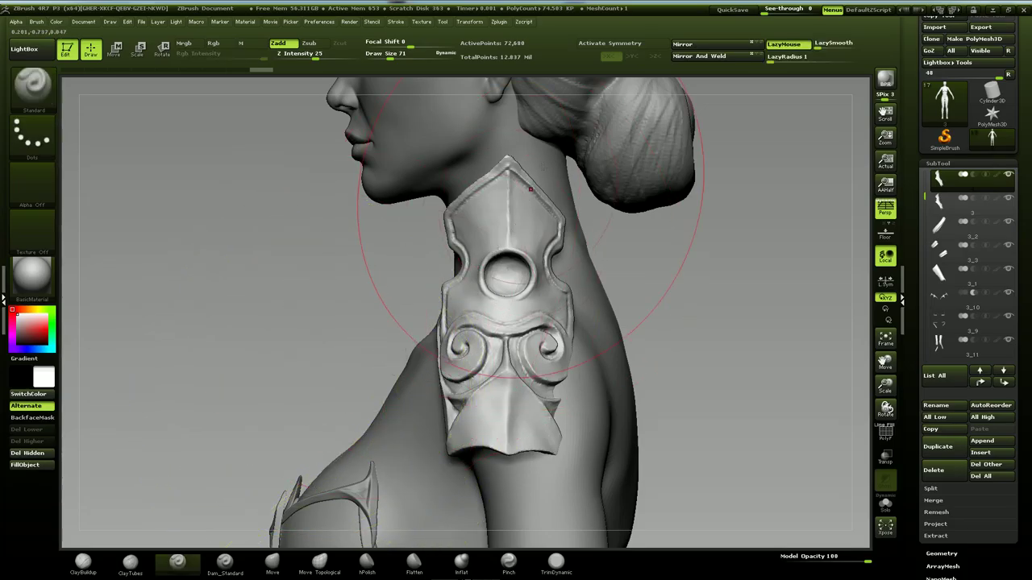
key(ctrl)
mouse_move(755, 511)
ctrl+mouse_down()
mouse_move(550, 392)
mouse_move(510, 121)
ctrl+mouse_up()
click(730, 58)
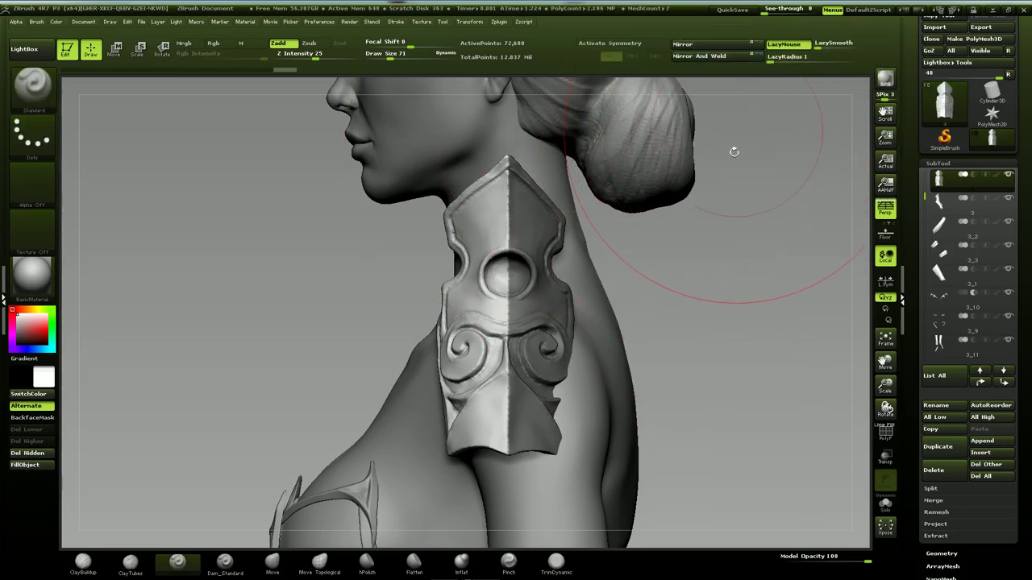
ctrl+click(734, 238)
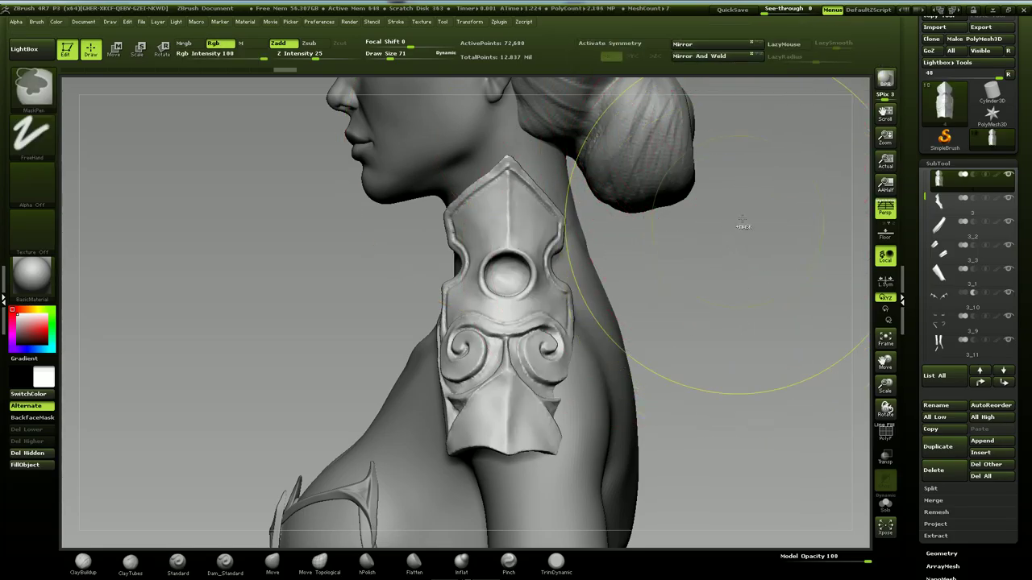
Turn on local symmetry, try Mirror And Weld on the shoulder plate, and undo it
click(885, 280)
click(694, 57)
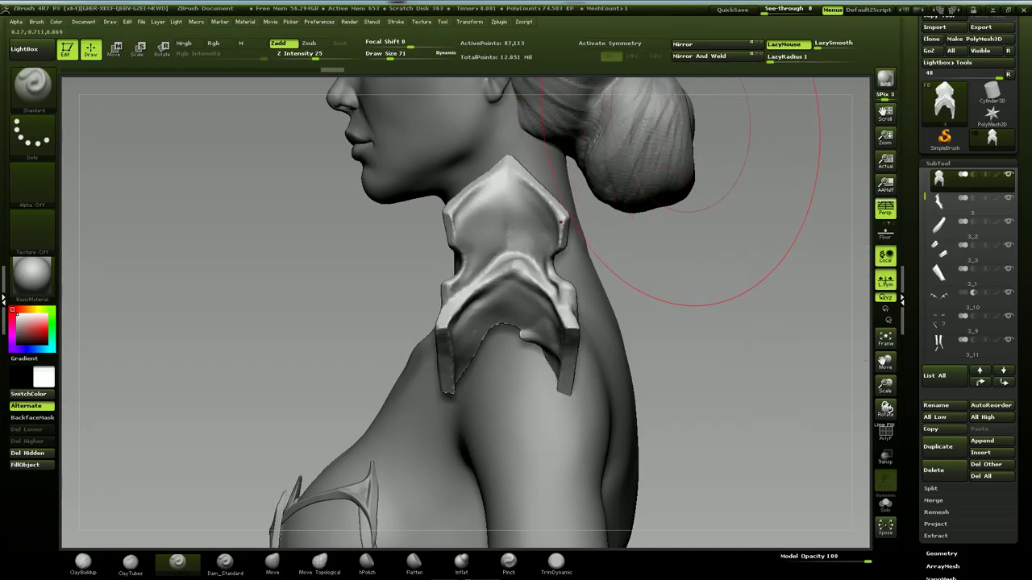
click(754, 58)
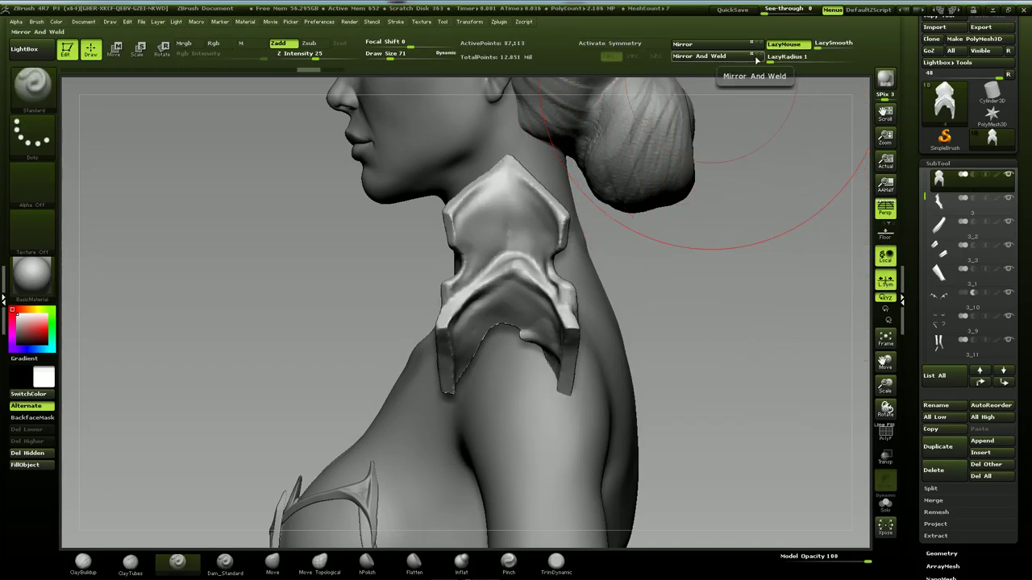
key(ctrl+z)
Change the Mirror And Weld axis and mirror the shoulder plate front to back
click(758, 56)
click(757, 57)
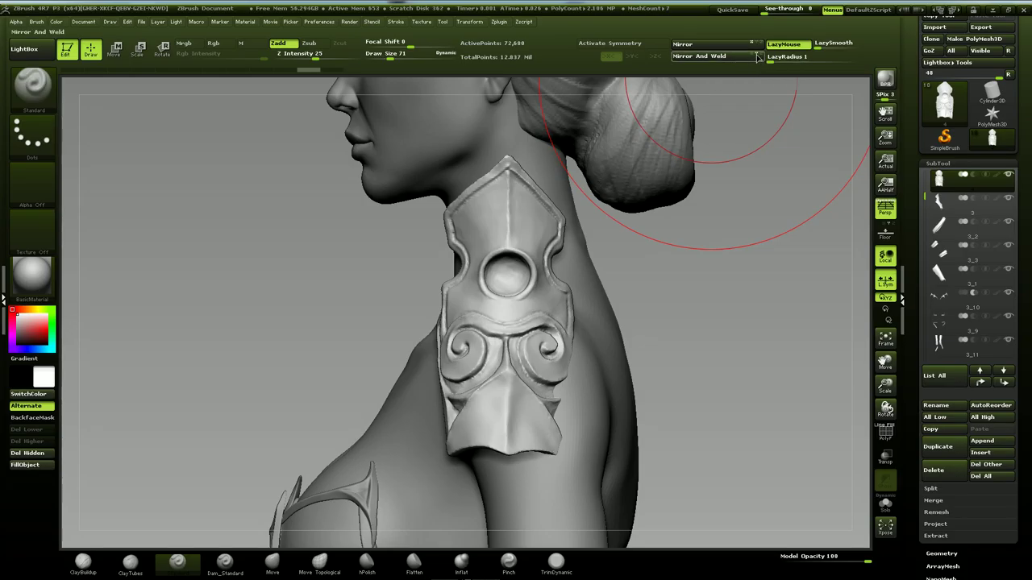
click(762, 57)
click(732, 57)
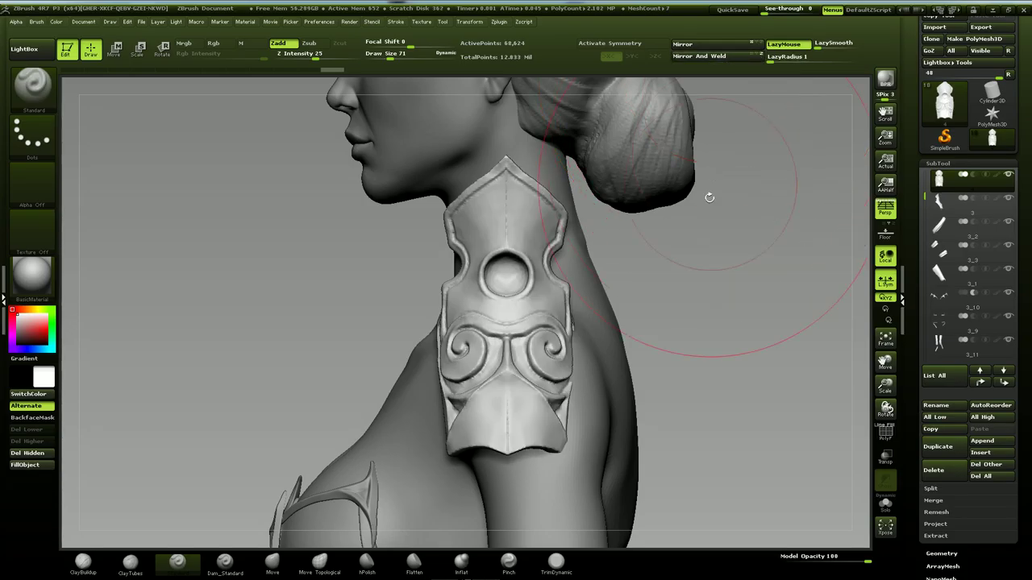
Remesh the mirrored plate with DynaMesh, isolate it on screen, and open its DynaMesh settings
drag(727, 319, 748, 342)
mouse_move(721, 316)
ctrl+mouse_down()
mouse_move(736, 347)
mouse_move(798, 347)
ctrl+mouse_up()
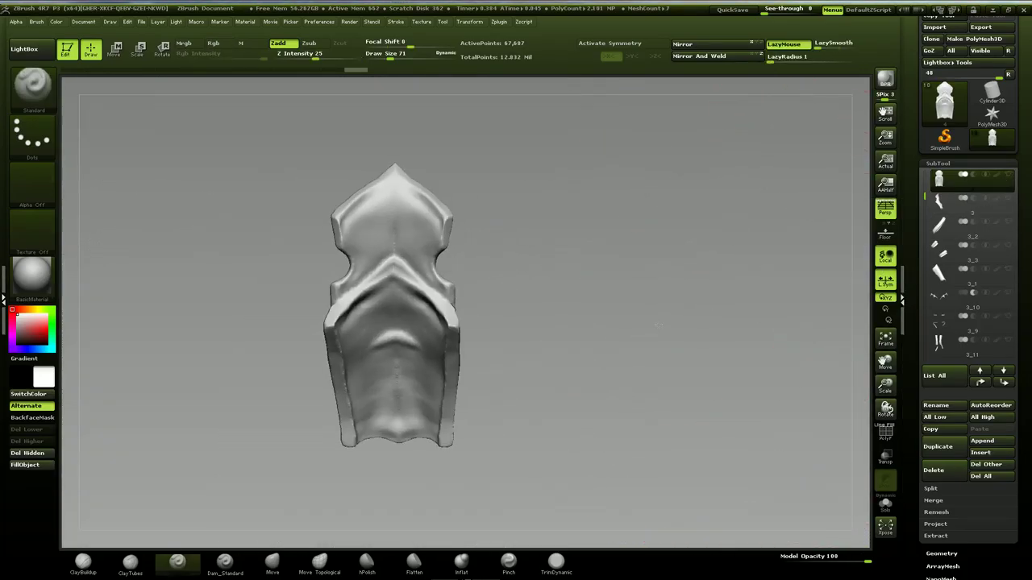
drag(659, 325, 681, 377)
mouse_move(680, 377)
mouse_down()
mouse_move(661, 354)
mouse_move(739, 258)
mouse_move(753, 343)
mouse_move(737, 286)
mouse_move(743, 305)
mouse_move(733, 309)
mouse_move(778, 326)
mouse_move(763, 328)
mouse_move(765, 352)
mouse_move(740, 352)
mouse_move(741, 294)
mouse_move(757, 316)
mouse_move(823, 318)
mouse_up()
click(964, 163)
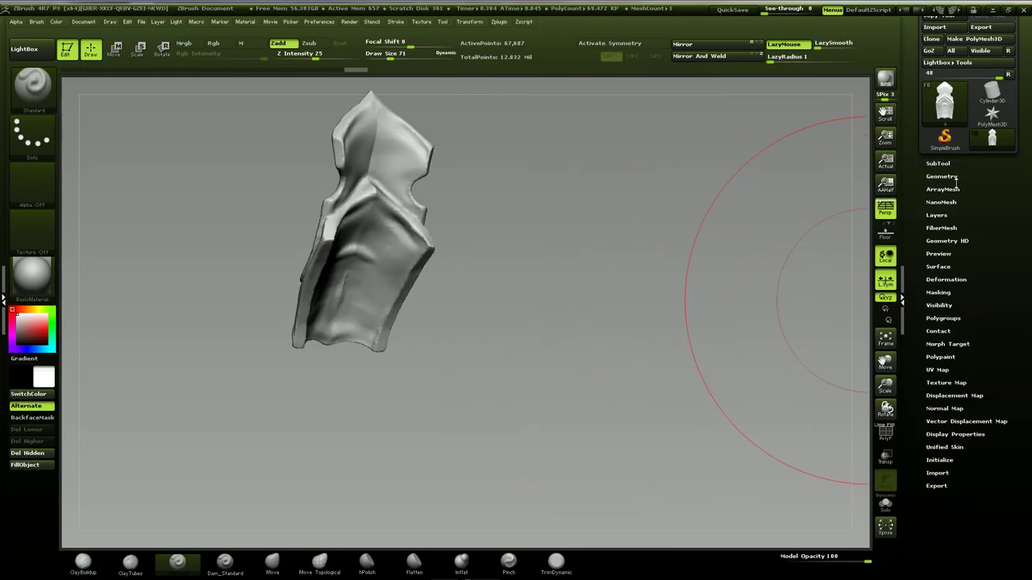
click(951, 177)
click(940, 343)
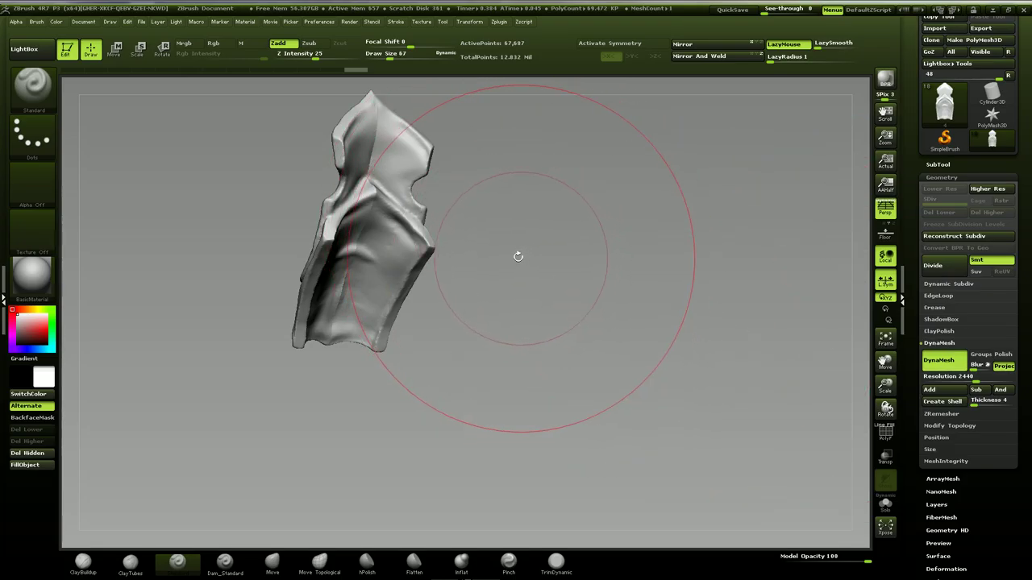
Choose the Move brush at draw size 23 and activate symmetry on the Z axis only
click(272, 562)
key([)
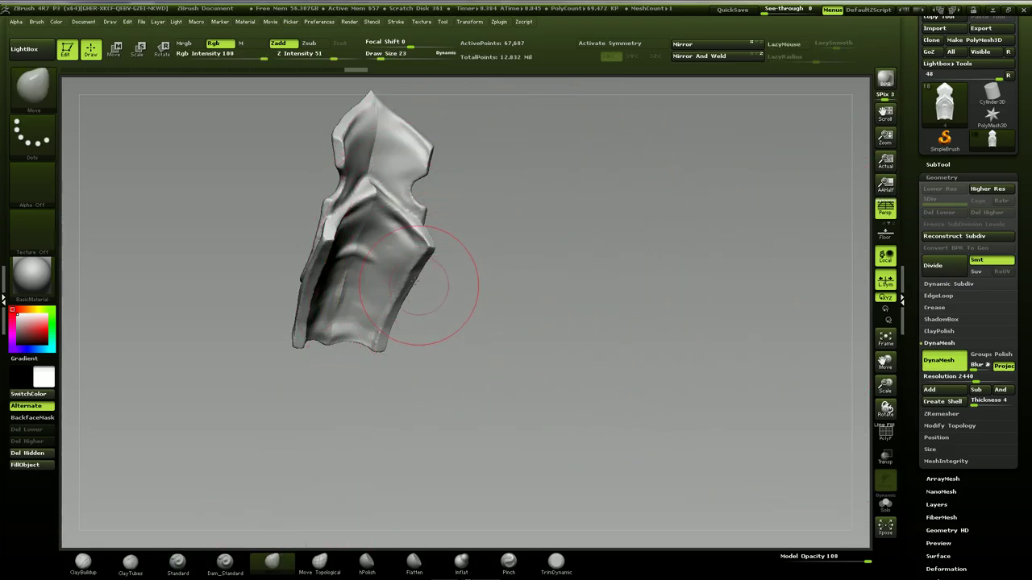
drag(426, 286, 465, 305)
key(ctrl+z)
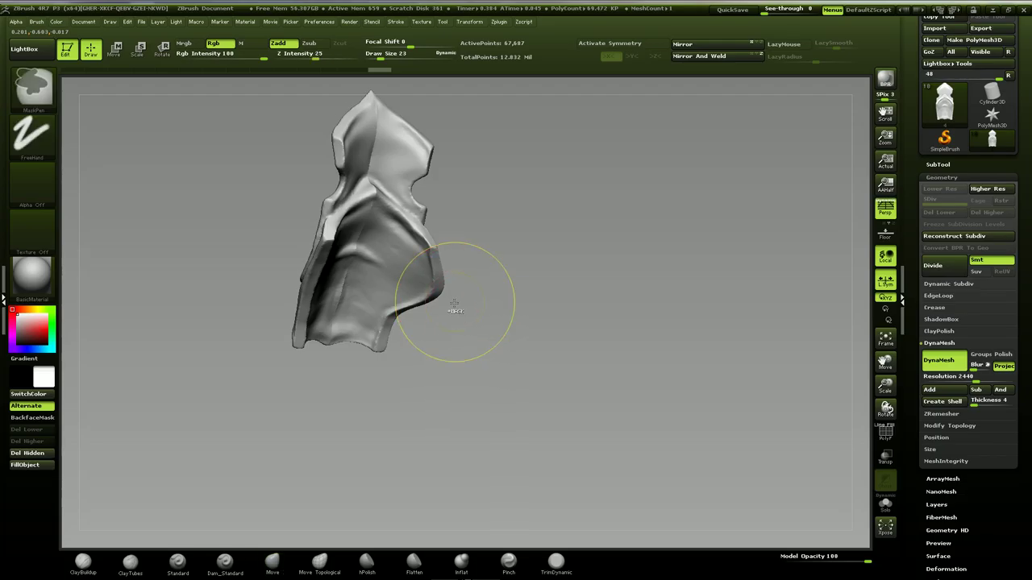
key(x)
click(620, 59)
click(661, 58)
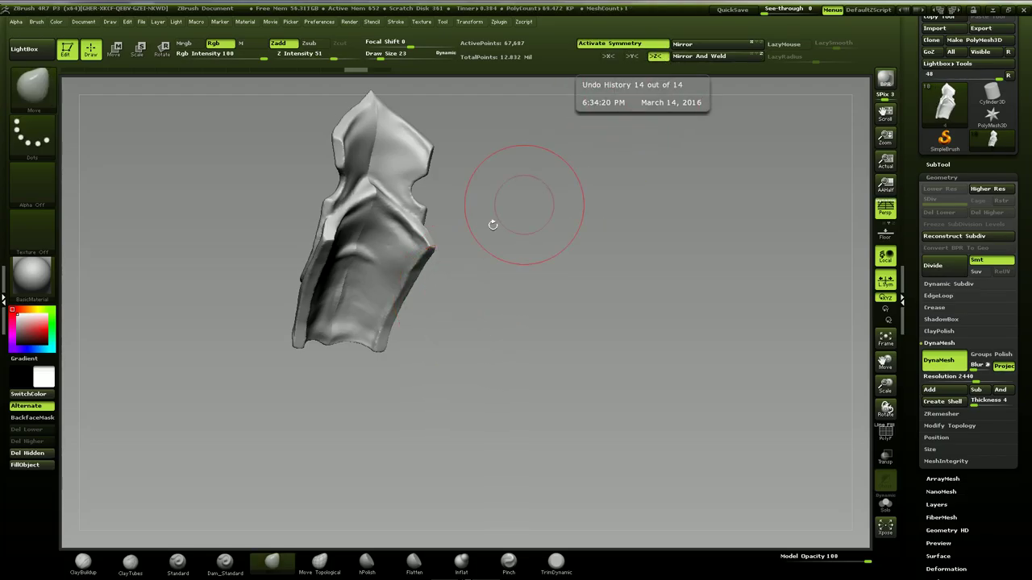
Try flaring the plate's side edges and spirals outward with the Move brush, and undo the strokes
drag(419, 268, 480, 279)
mouse_move(409, 302)
mouse_down()
mouse_move(439, 321)
mouse_move(465, 306)
mouse_move(410, 301)
mouse_up()
drag(622, 316, 572, 315)
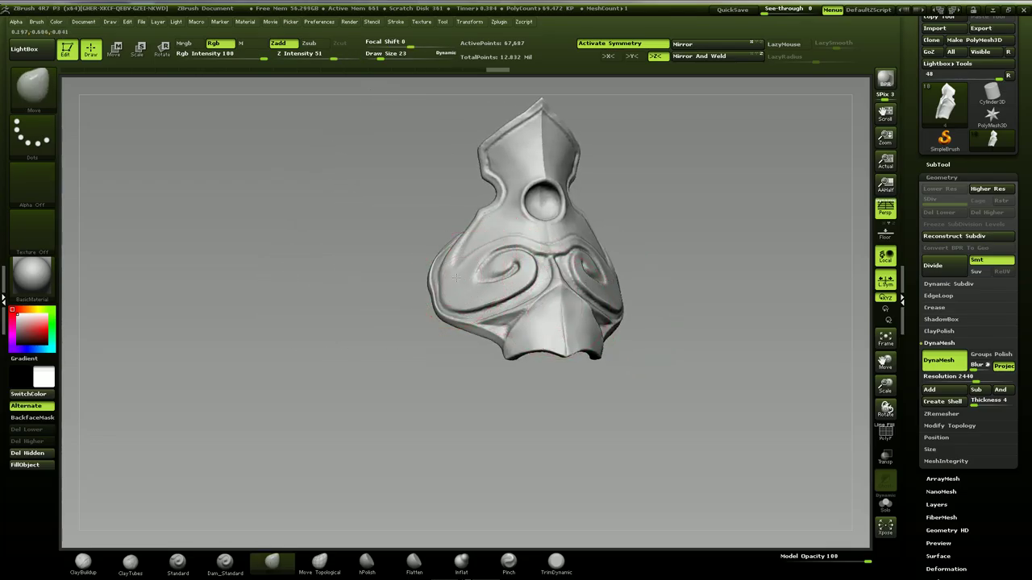
mouse_move(457, 278)
mouse_down()
mouse_move(484, 271)
mouse_move(473, 248)
mouse_up()
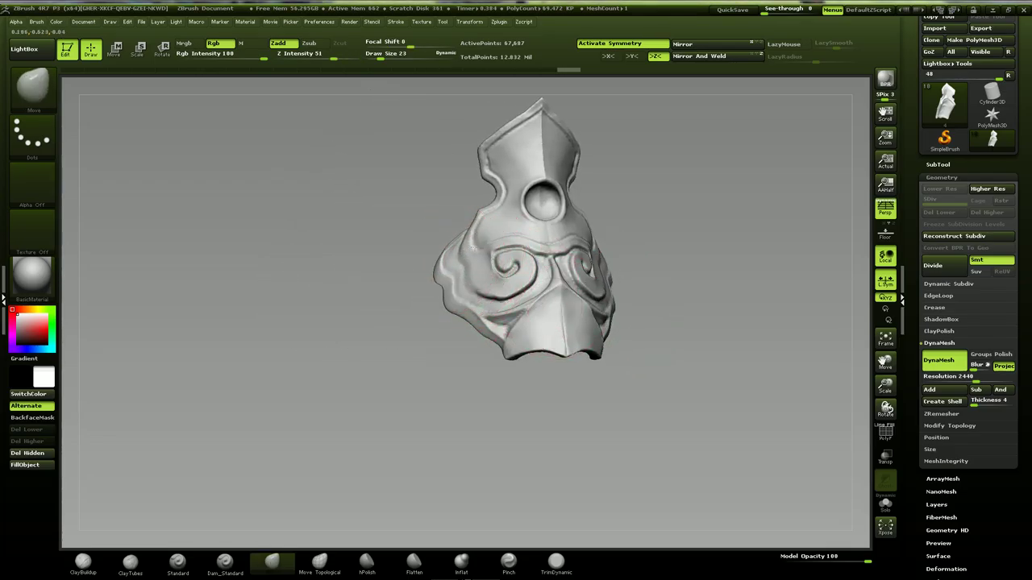
key(ctrl+z)
key(ctrl+z)
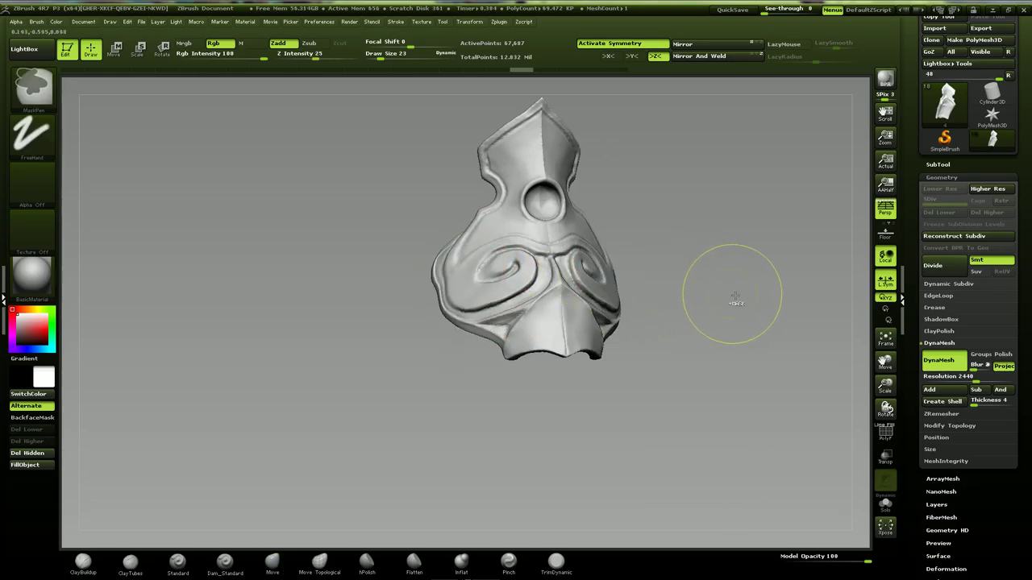
Mask the spiral and the raised area around it with the MaskPen at draw size 8
drag(735, 303, 524, 255)
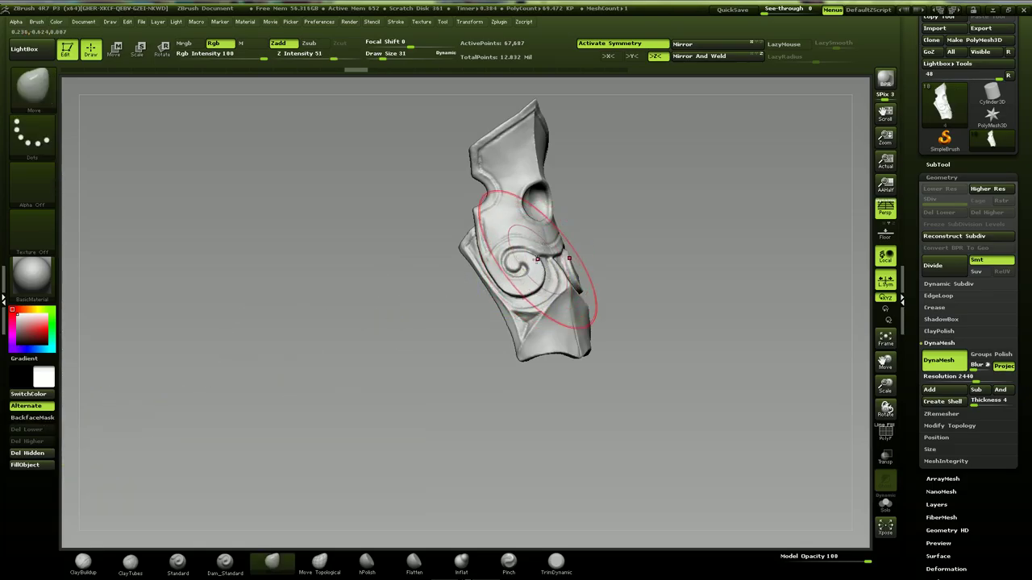
key(bracketleft)
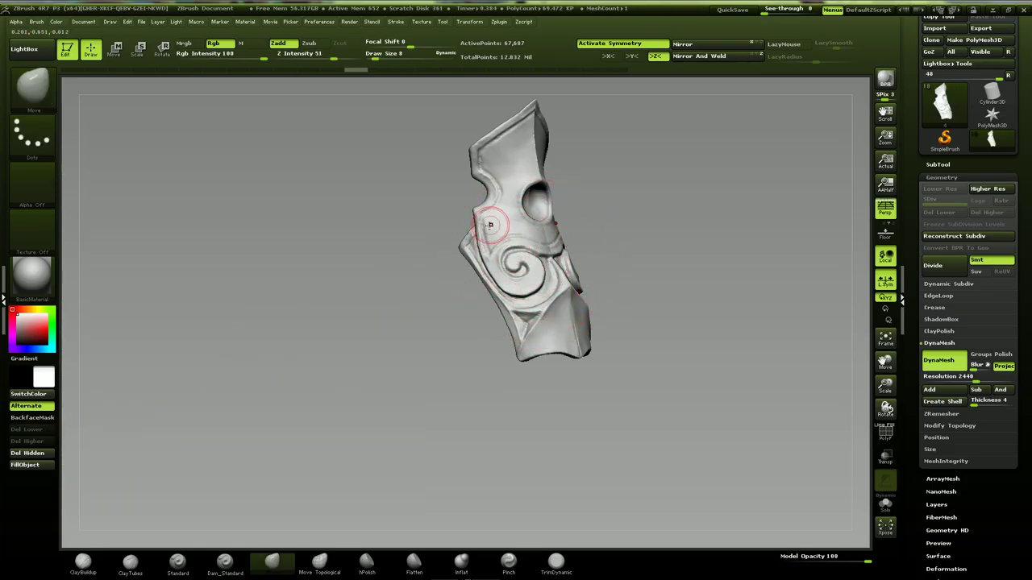
key(ctrl)
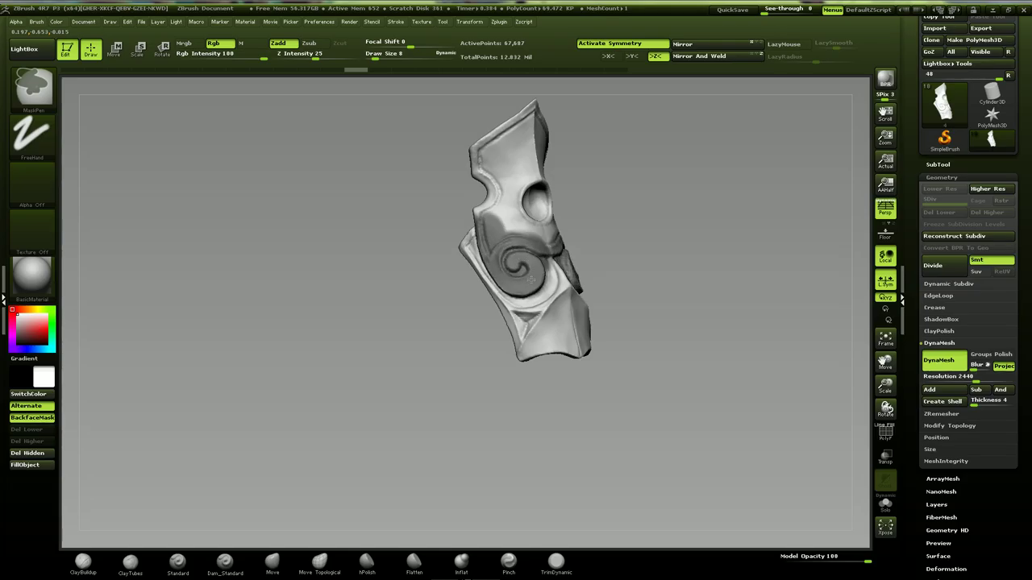
Pull the unmasked side edge of the shoulder plate outward with an enlarged Move brush
drag(635, 249, 729, 247)
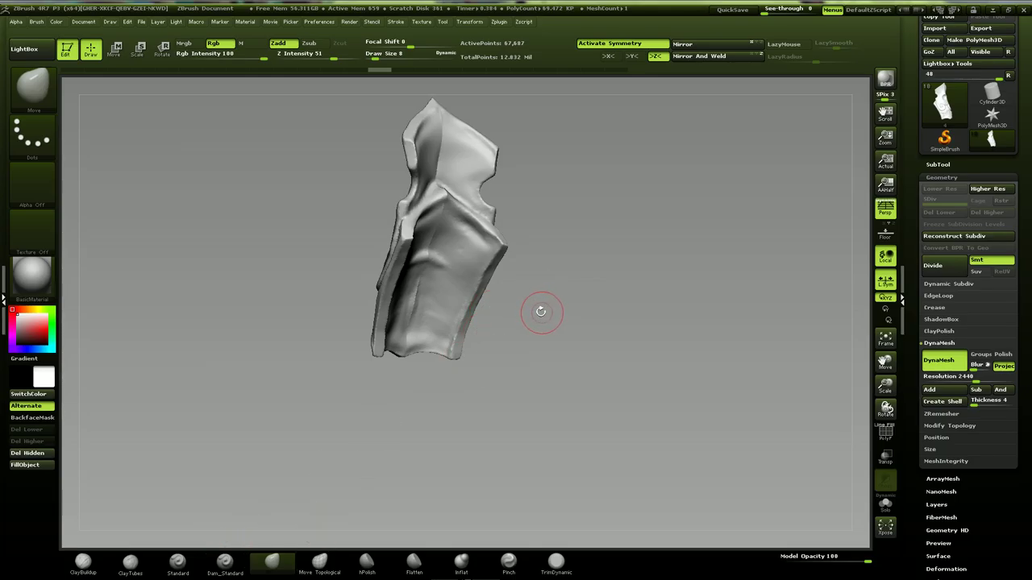
key(bracketright)
key(bracketright)
mouse_move(493, 278)
mouse_down()
mouse_move(504, 283)
mouse_move(497, 287)
mouse_move(543, 267)
mouse_up()
key(bracketleft)
mouse_move(627, 286)
mouse_down()
mouse_move(476, 292)
mouse_move(420, 308)
mouse_up()
mouse_move(522, 319)
mouse_down()
mouse_move(525, 376)
mouse_move(625, 331)
mouse_move(600, 384)
mouse_up()
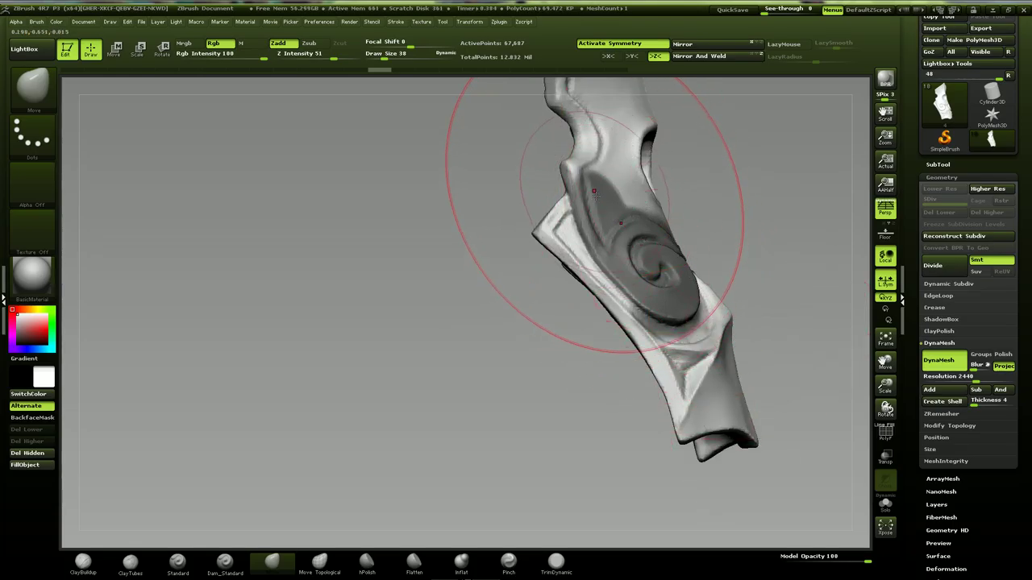
Extend the mask along the plate's raised rim and the outer border of the spiral at draw size 5
key([)
key([)
key([)
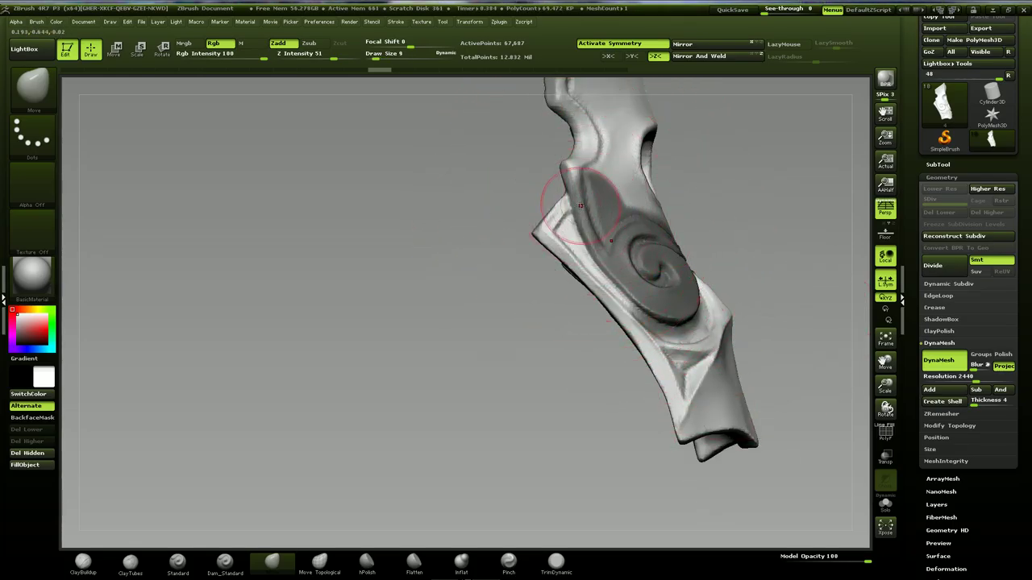
ctrl+drag(581, 213, 577, 216)
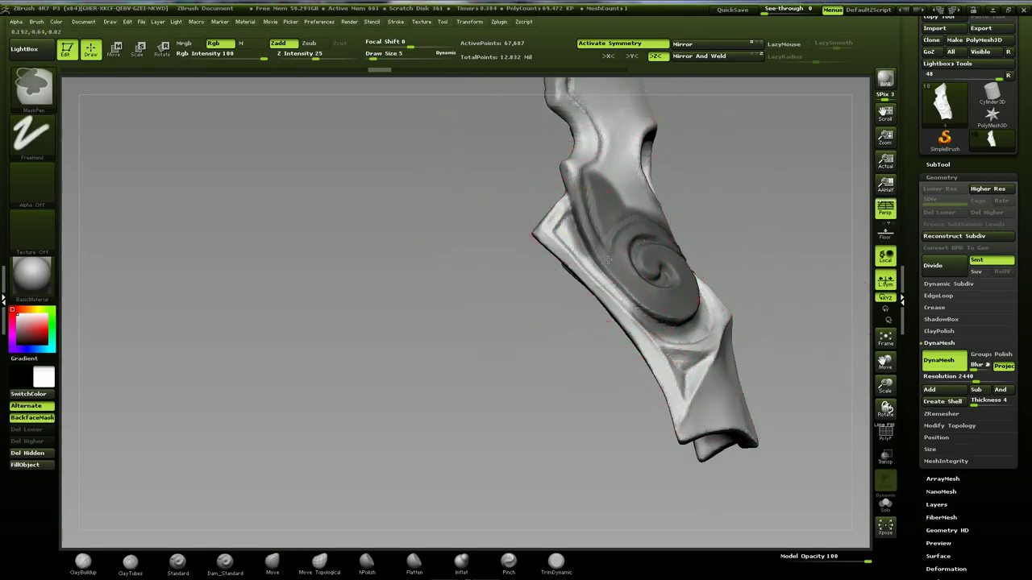
ctrl+drag(610, 268, 611, 265)
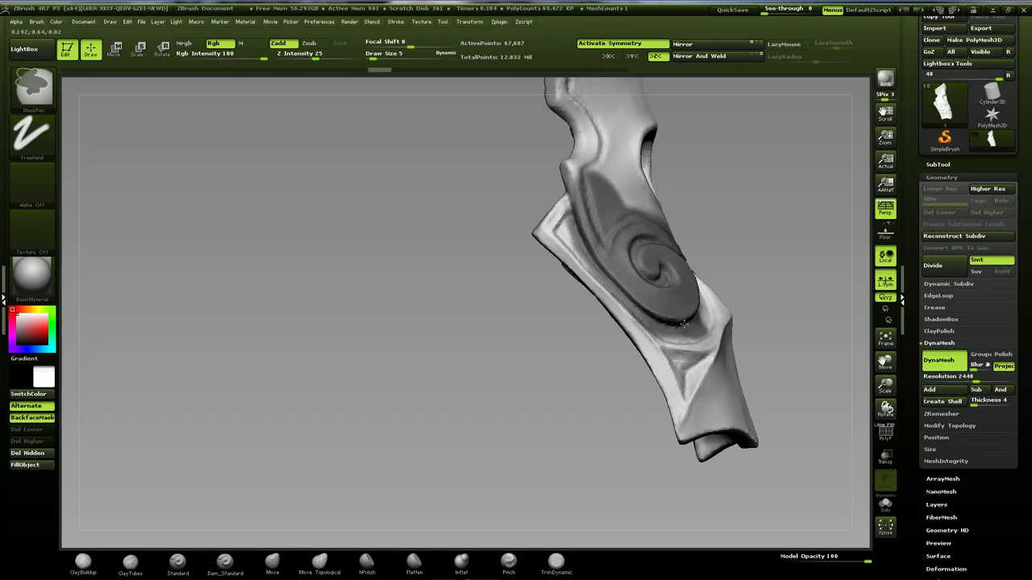
Pull the unmasked flap behind the spiral outward and down into a broad wing with the Move brush at draw size 26
drag(747, 262, 735, 262)
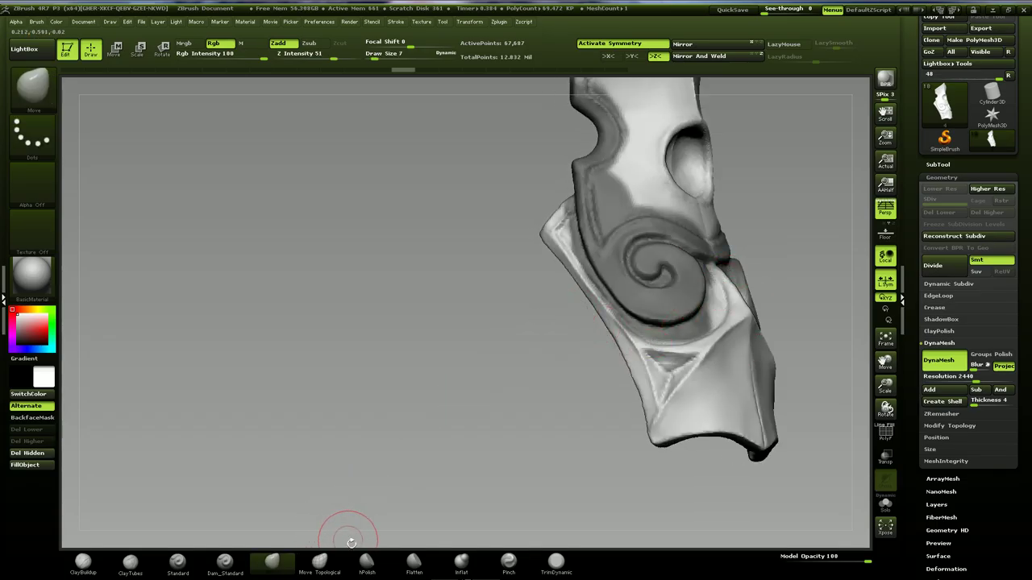
key(])
key(])
key(])
key(])
drag(465, 388, 417, 388)
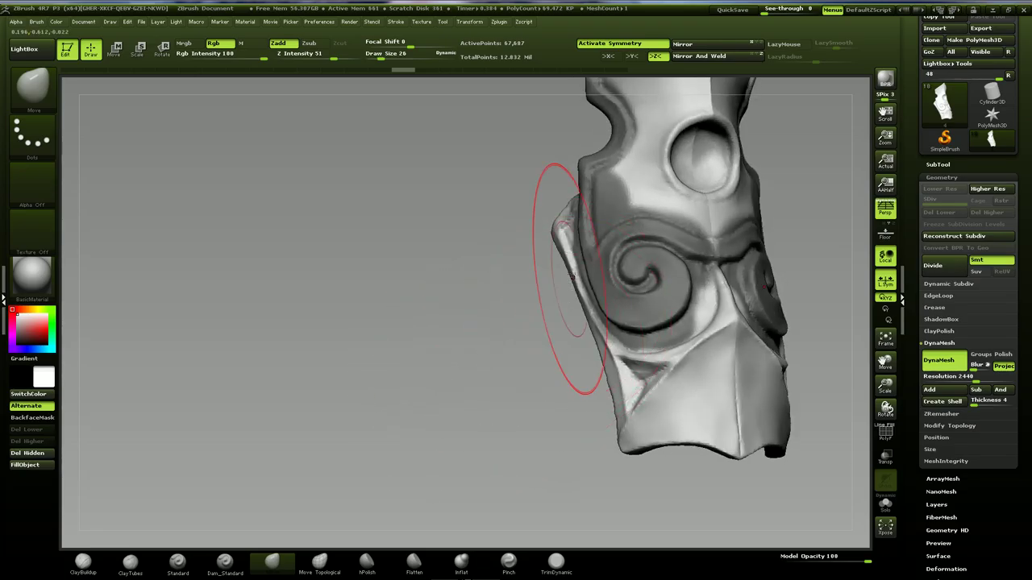
mouse_move(562, 282)
mouse_down()
mouse_move(446, 371)
mouse_move(529, 392)
mouse_move(536, 428)
mouse_move(560, 452)
mouse_up()
drag(831, 244, 790, 298)
Find the female body in the SubTool list and make it visible beside the shoulder plate
click(937, 163)
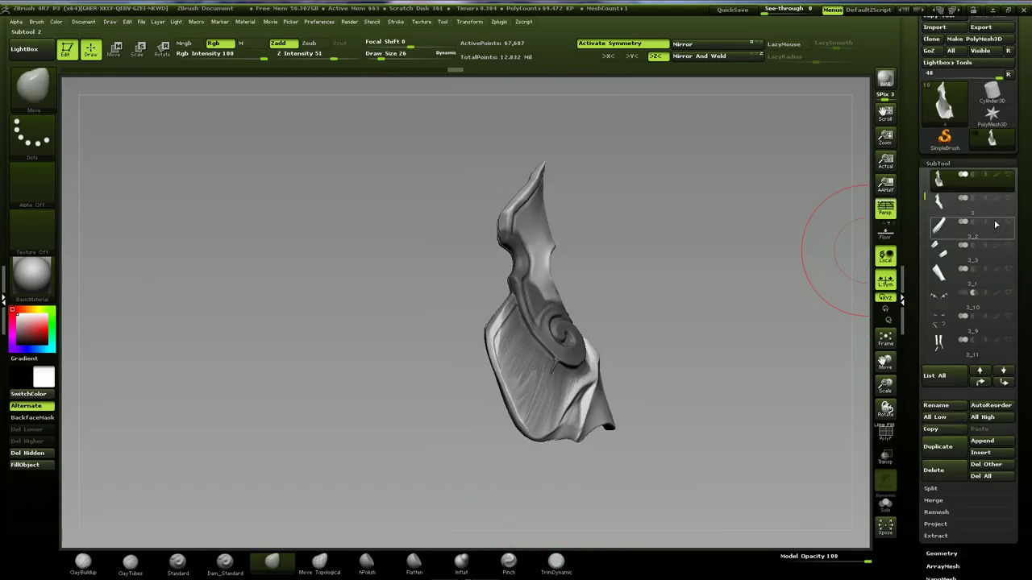
drag(924, 186, 925, 172)
mouse_move(959, 181)
mouse_move(991, 139)
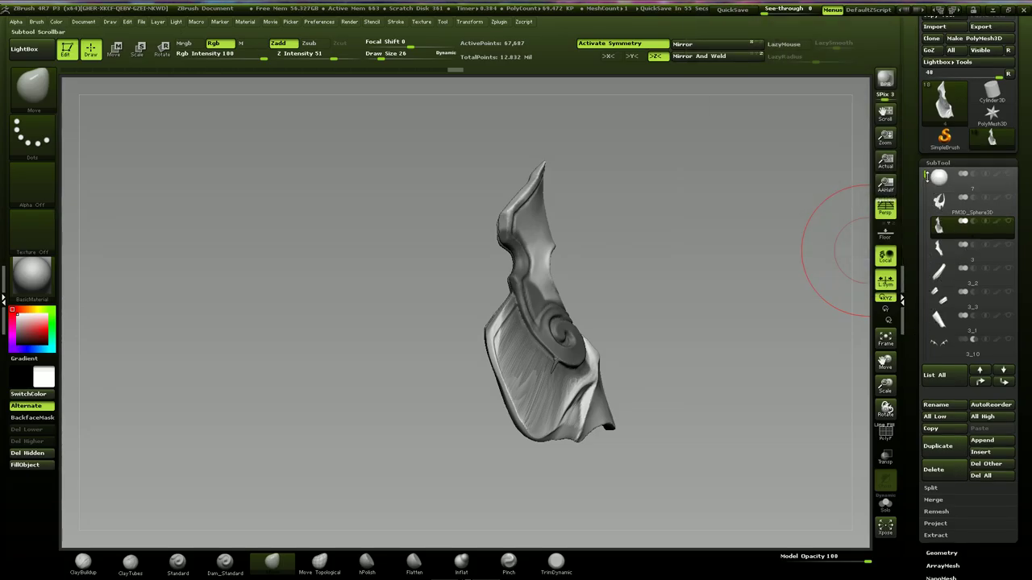
drag(926, 177, 926, 233)
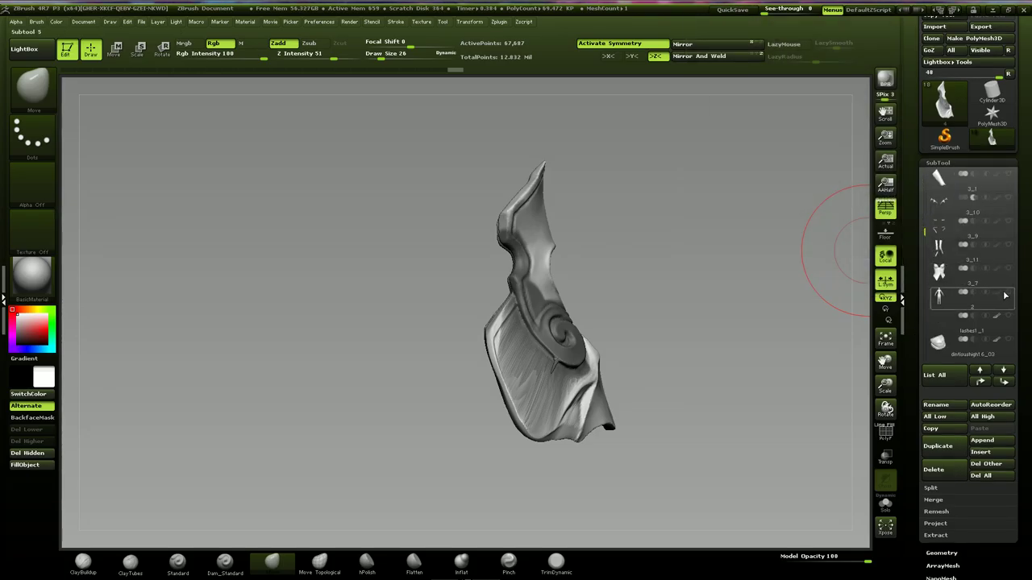
click(1006, 295)
Place a Rotate transpose line along the plate's length and tilt the plate to fit the shoulder
mouse_move(709, 360)
alt+mouse_down()
mouse_move(694, 355)
mouse_move(720, 407)
mouse_move(655, 397)
mouse_move(716, 393)
alt+mouse_up()
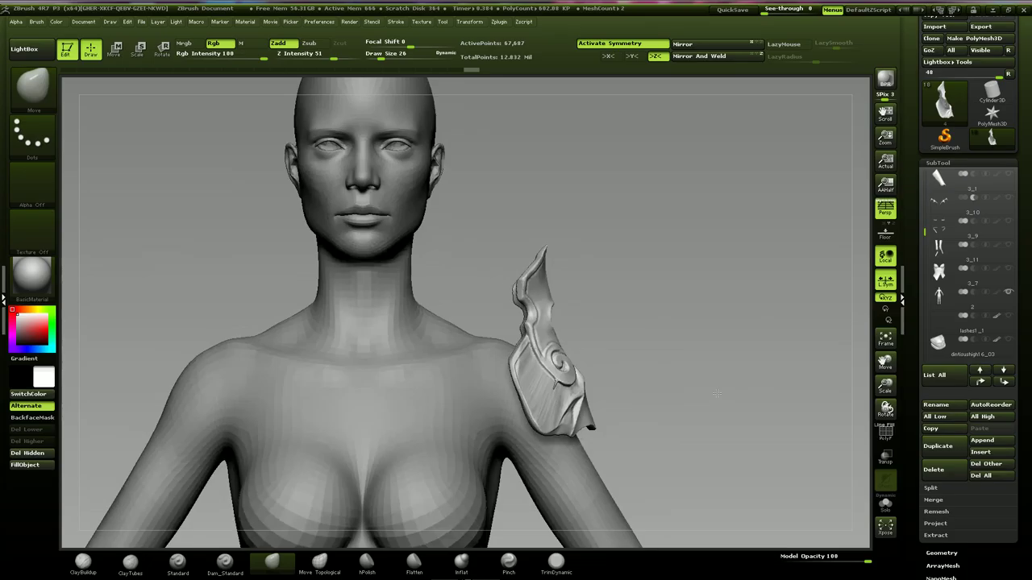
alt+drag(717, 393, 714, 431)
key(r)
drag(515, 210, 597, 411)
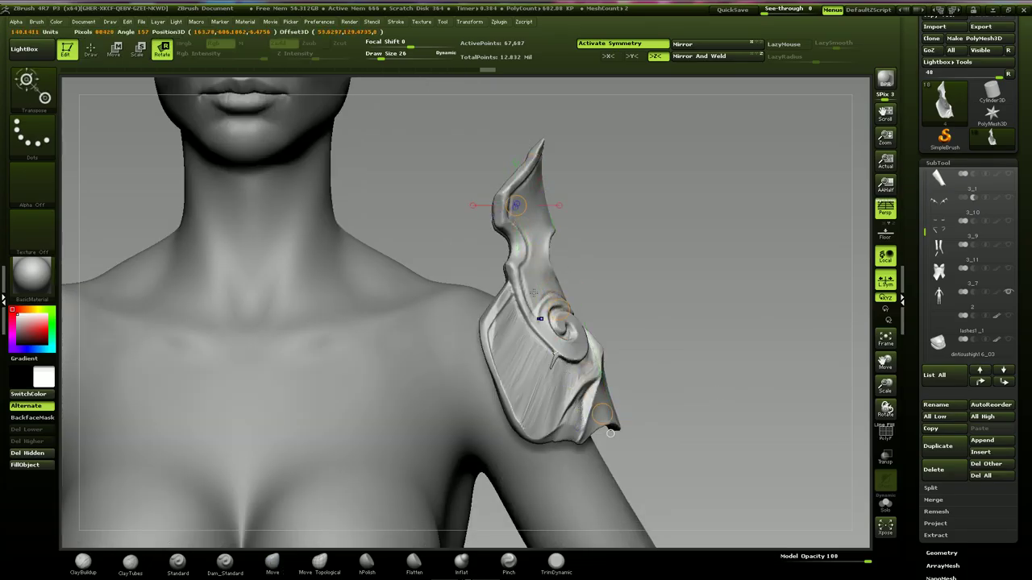
drag(514, 209, 482, 236)
Turn symmetry off and move the plate backward in side view to centre it over the upper arm
drag(750, 274, 630, 289)
drag(727, 306, 714, 318)
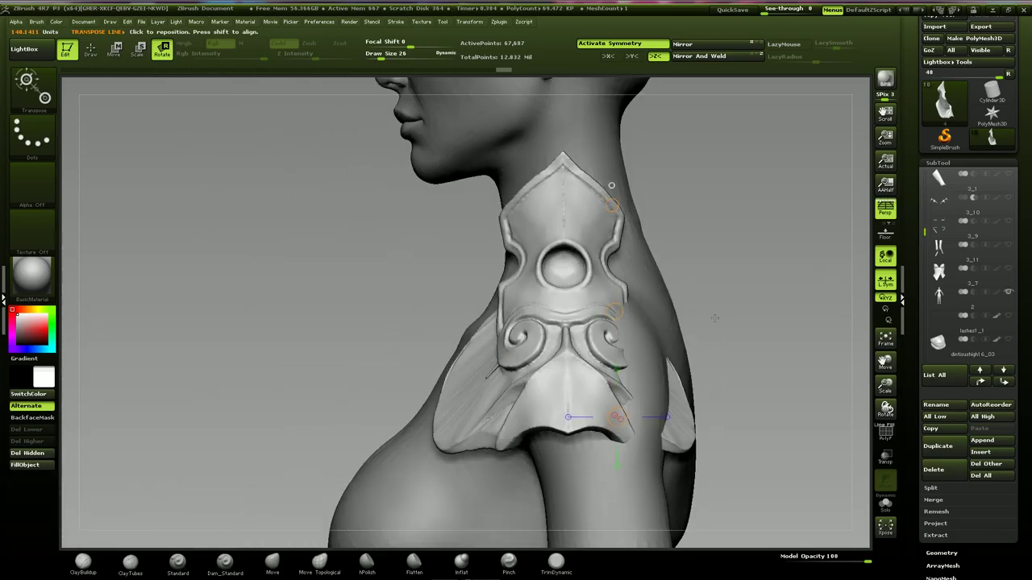
key(w)
key(x)
drag(564, 318, 646, 303)
key(x)
key(x)
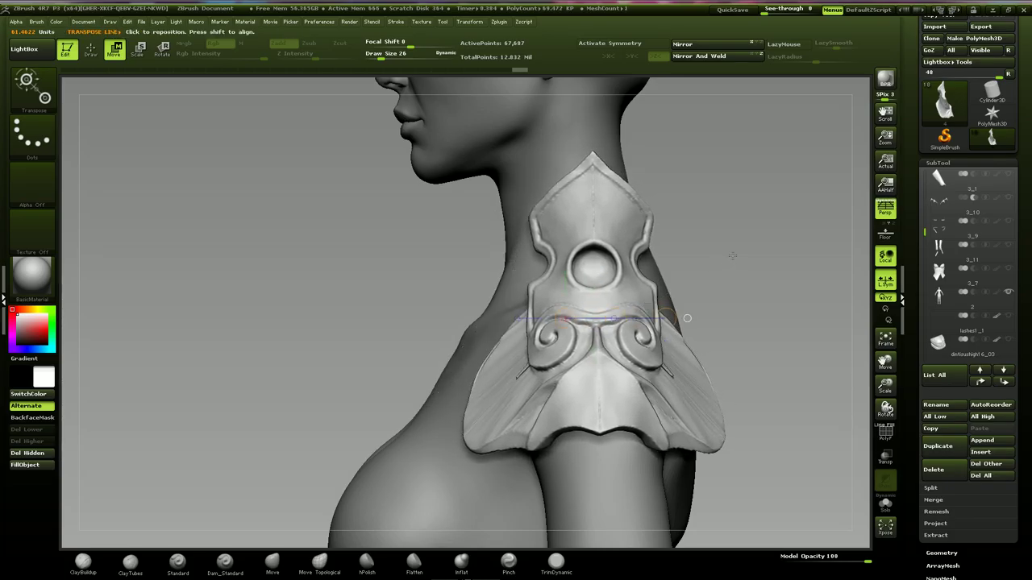
Remesh the plate with DynaMesh and smooth the spike under the spiral with the Smooth brush at draw size 5
mouse_move(746, 228)
ctrl+mouse_down()
mouse_move(749, 264)
mouse_move(776, 245)
ctrl+mouse_up()
key(q)
key(b)
key(m)
key(v)
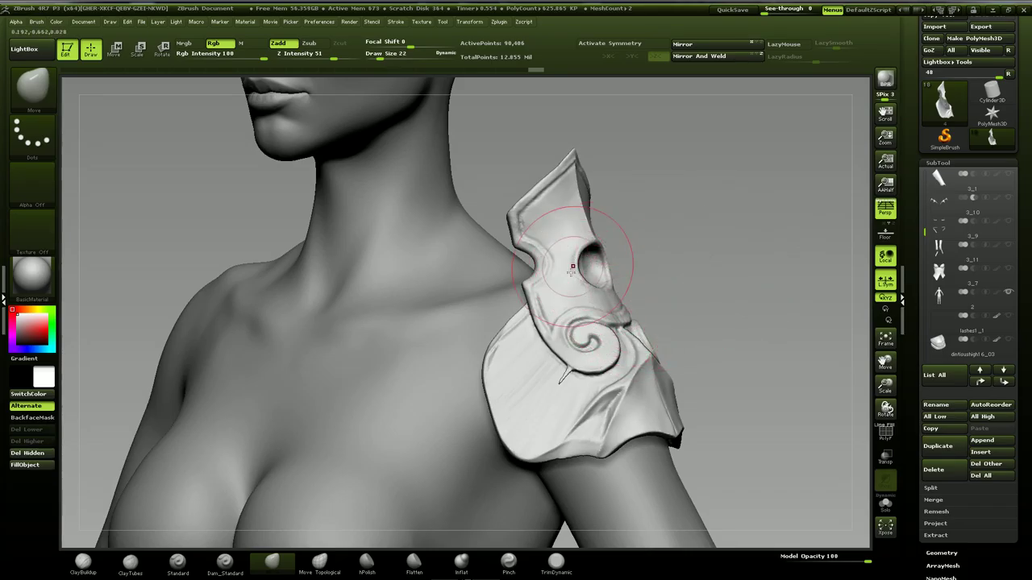
key(bracketleft)
key(bracketleft)
key(shift)
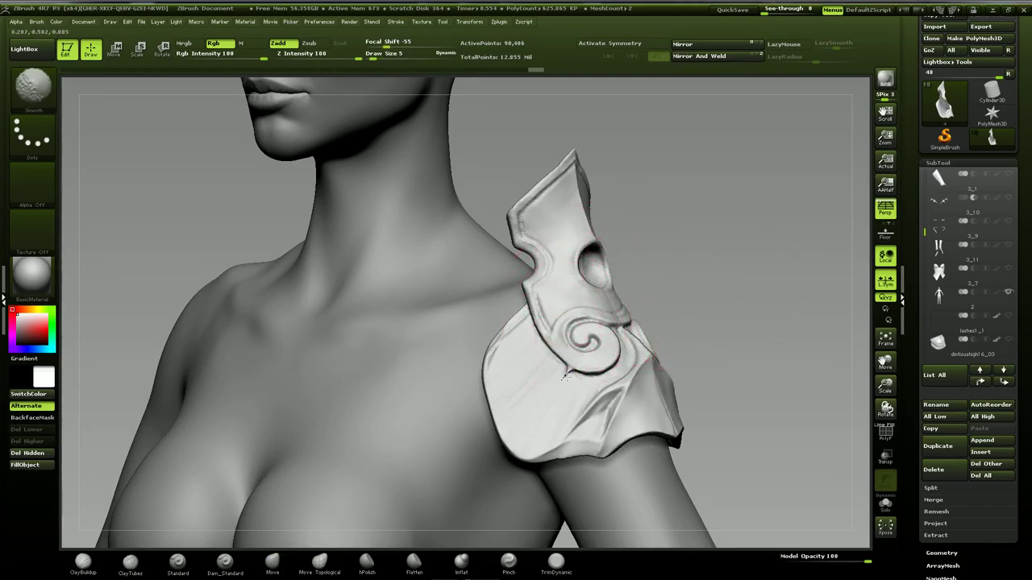
mouse_move(711, 320)
ctrl+mouse_down()
mouse_move(722, 372)
mouse_move(302, 515)
ctrl+mouse_up()
Carve away the spike under the spiral with Dam_Standard at Z Intensity 11 and smooth the leftover crease
click(225, 562)
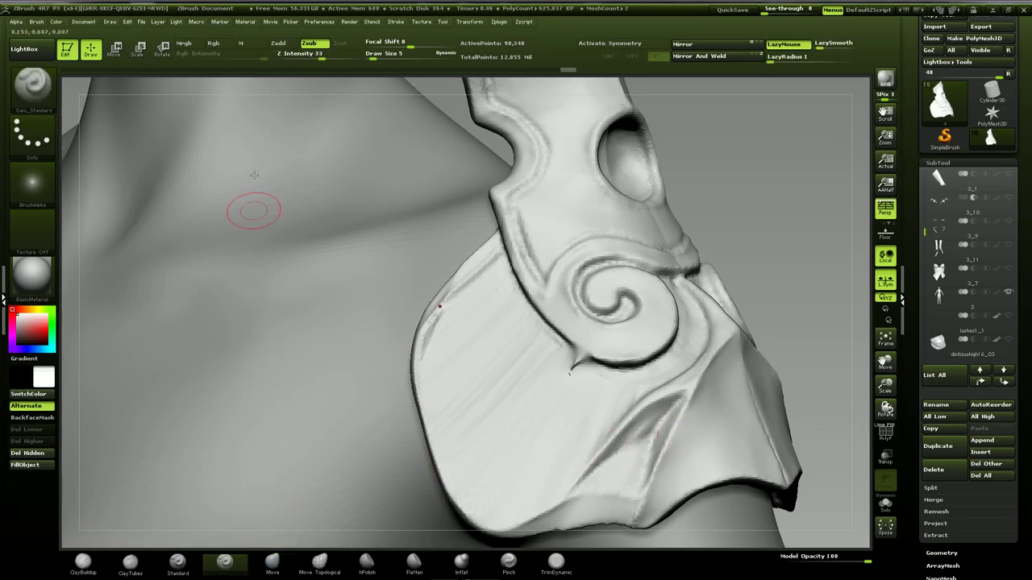
click(297, 56)
text(7)
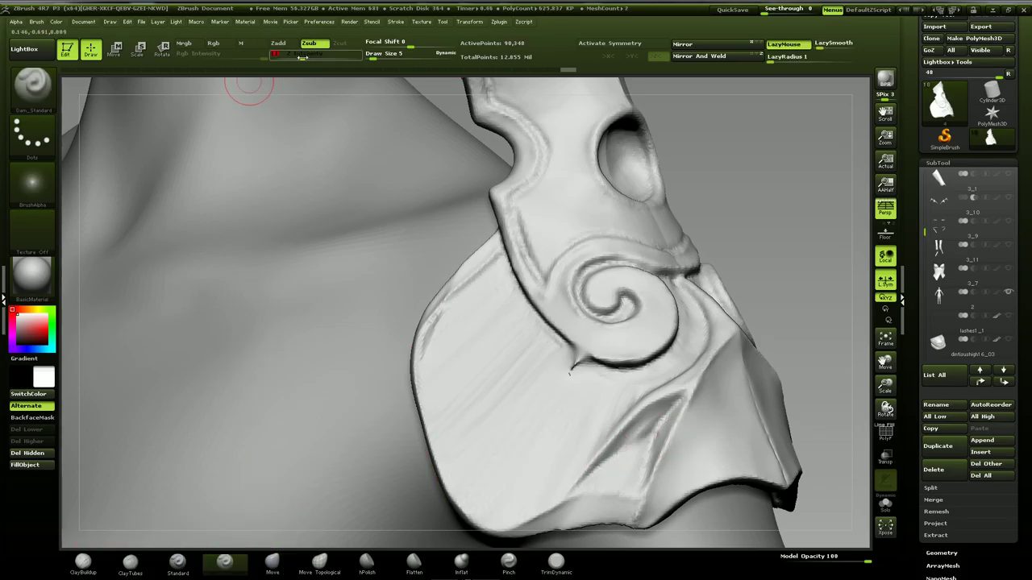
key(shift)
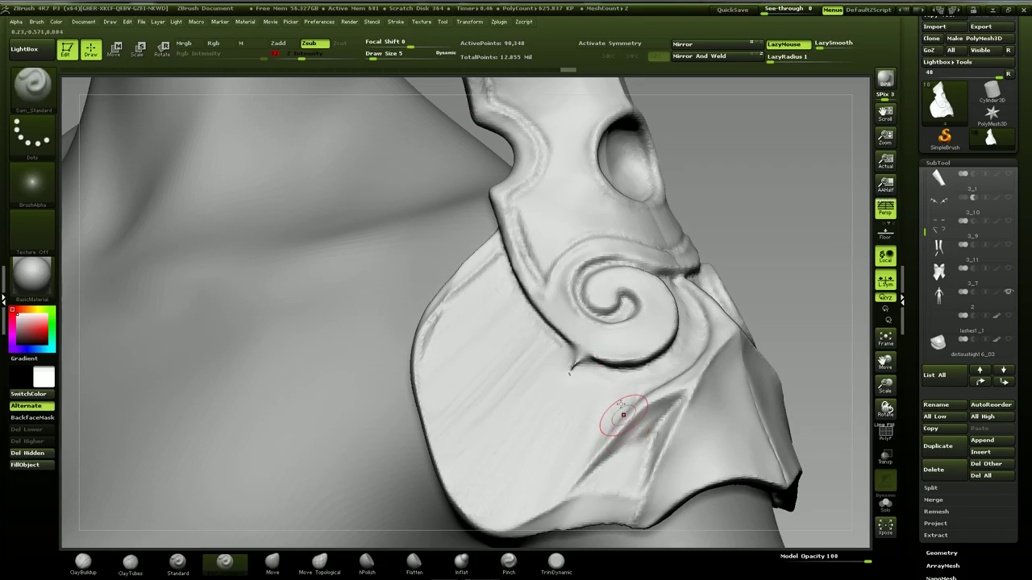
drag(569, 369, 574, 342)
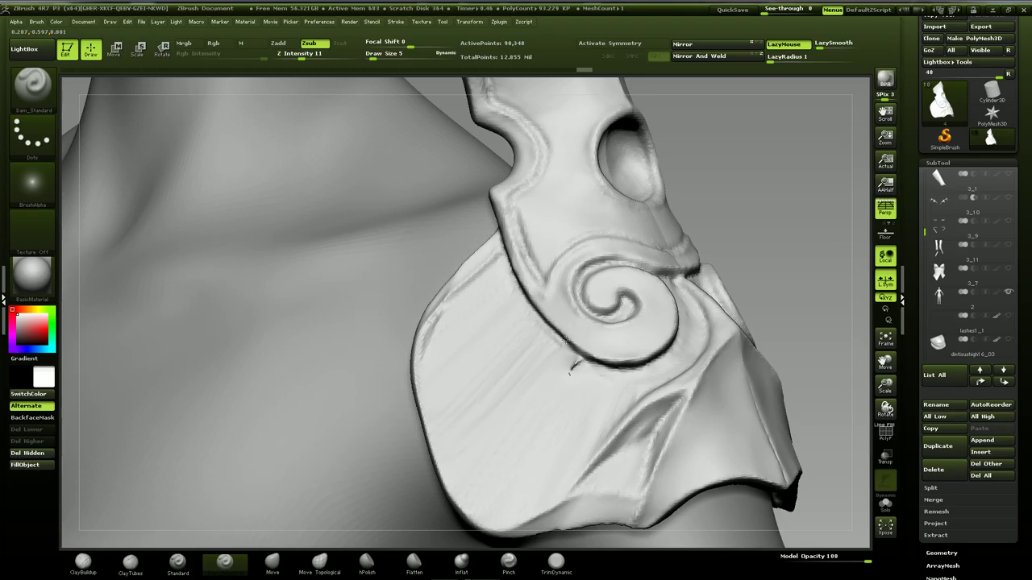
shift+drag(572, 362, 555, 393)
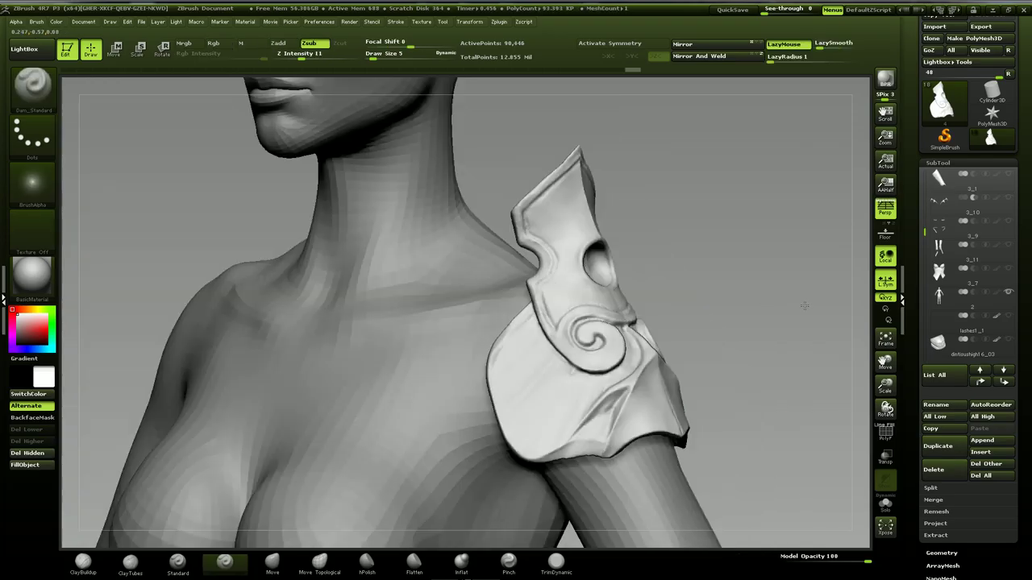
Push the wing's front and lower edges inward with the Move brush at draw size 22
drag(794, 343, 805, 354)
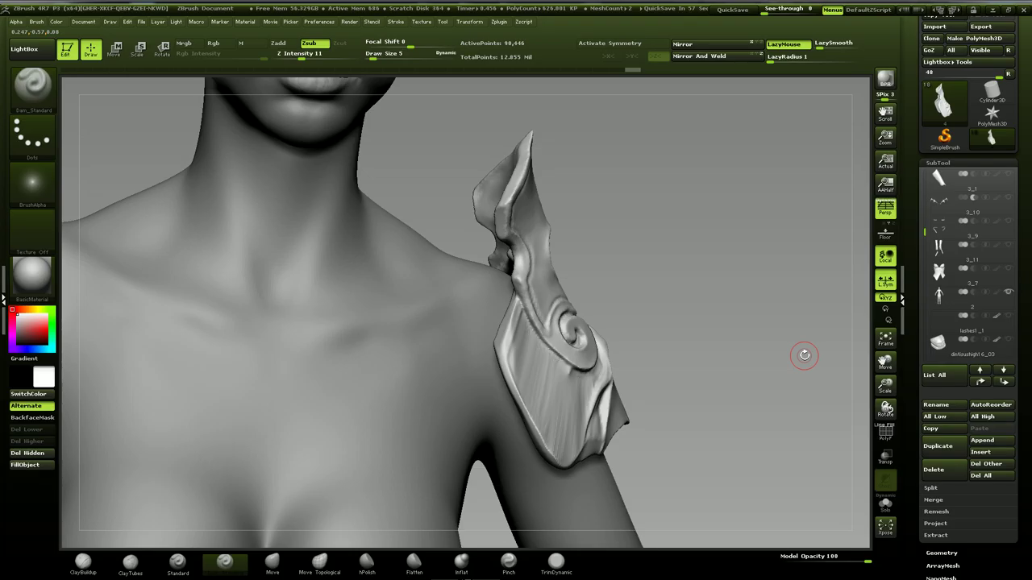
drag(804, 356, 700, 359)
key(bracketright)
key(bracketright)
key(bracketright)
key(bracketright)
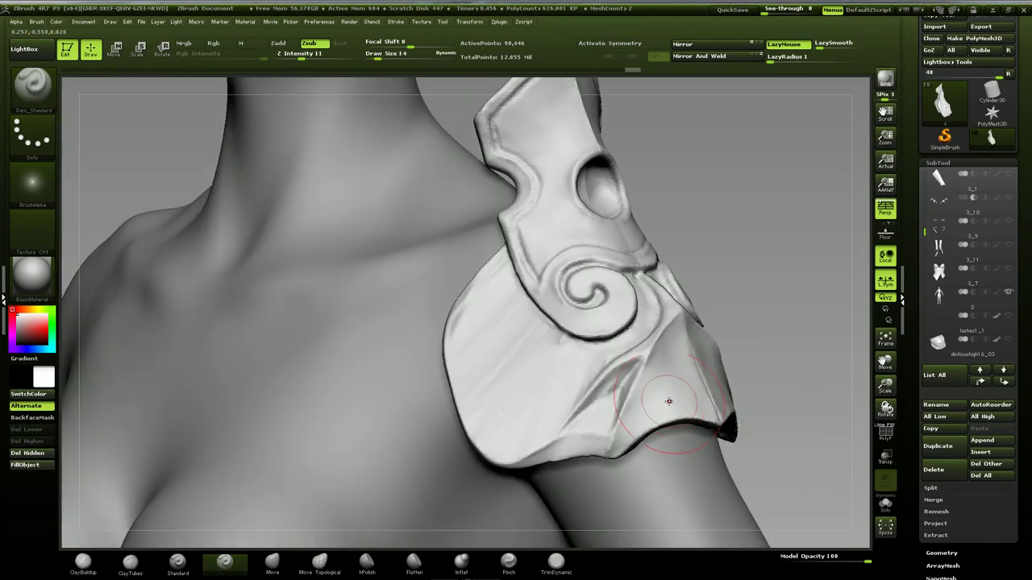
click(272, 560)
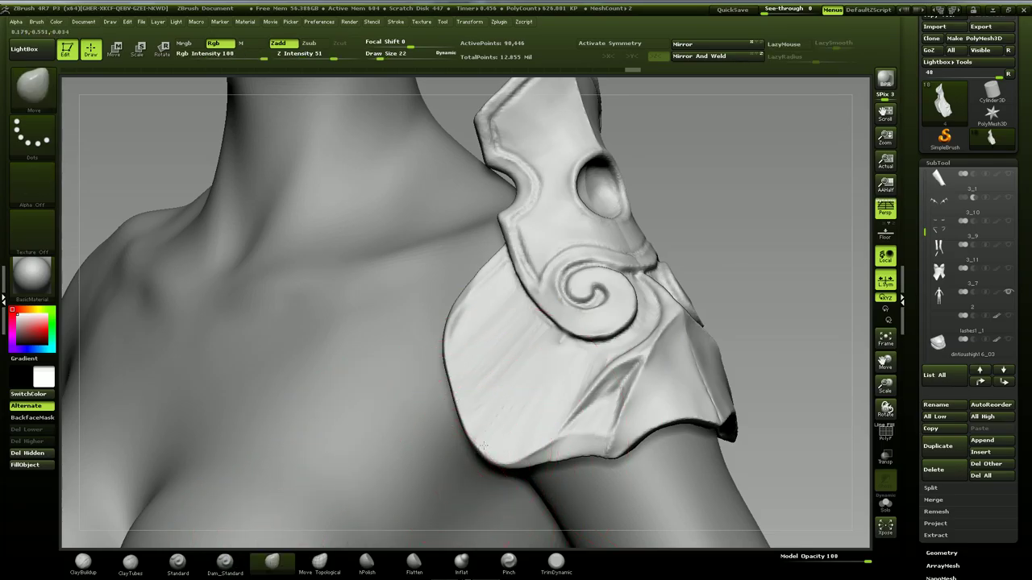
drag(484, 445, 479, 425)
drag(462, 371, 471, 368)
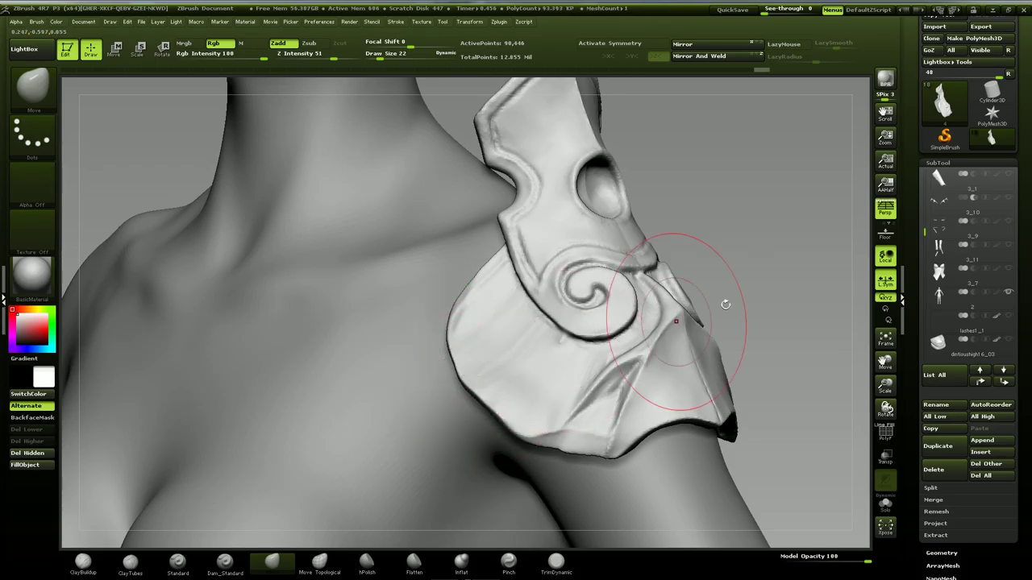
Smooth the wing surface and flatten it with the hPolish brush at draw size 10
mouse_move(727, 302)
mouse_down()
mouse_move(829, 261)
mouse_move(858, 342)
mouse_up()
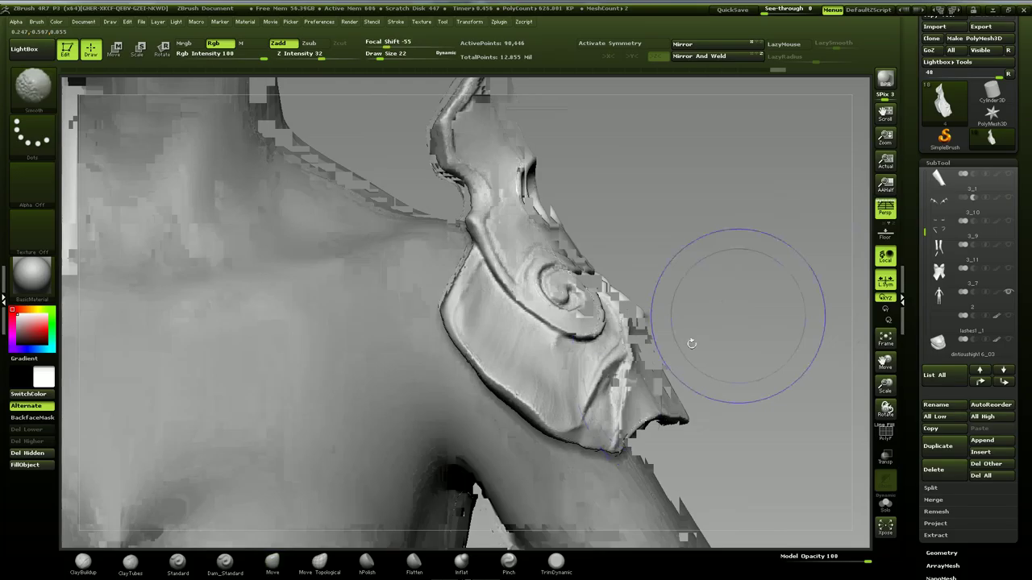
shift+drag(691, 344, 490, 299)
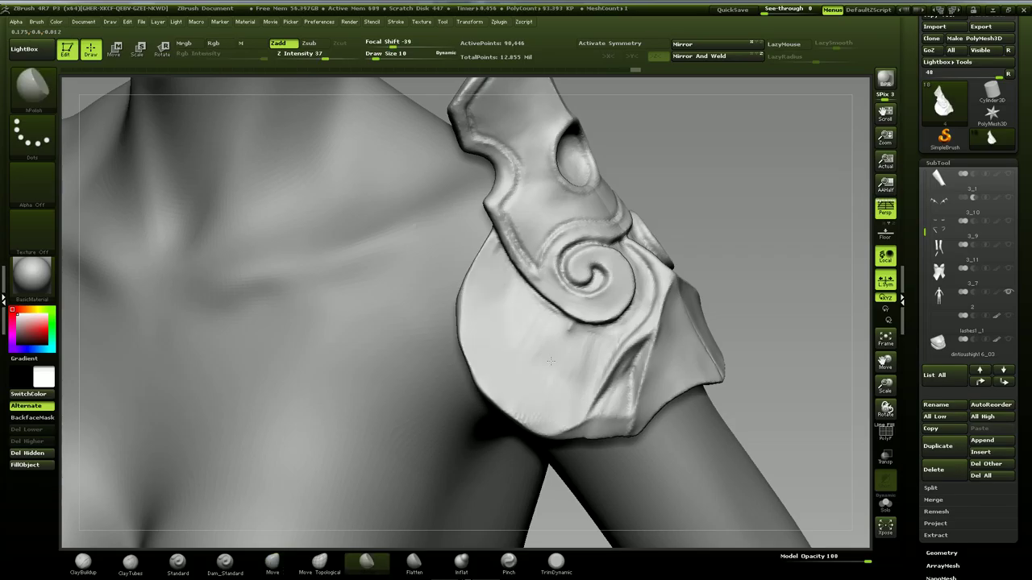
drag(588, 415, 522, 340)
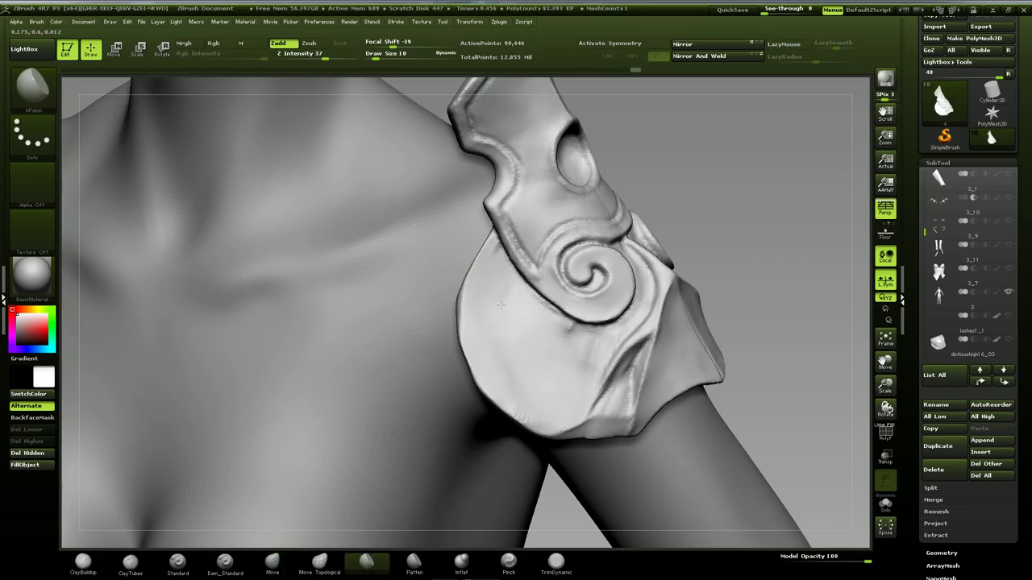
Replace the mask on the pauldron with one covering only its rear half in side view
drag(778, 294, 752, 249)
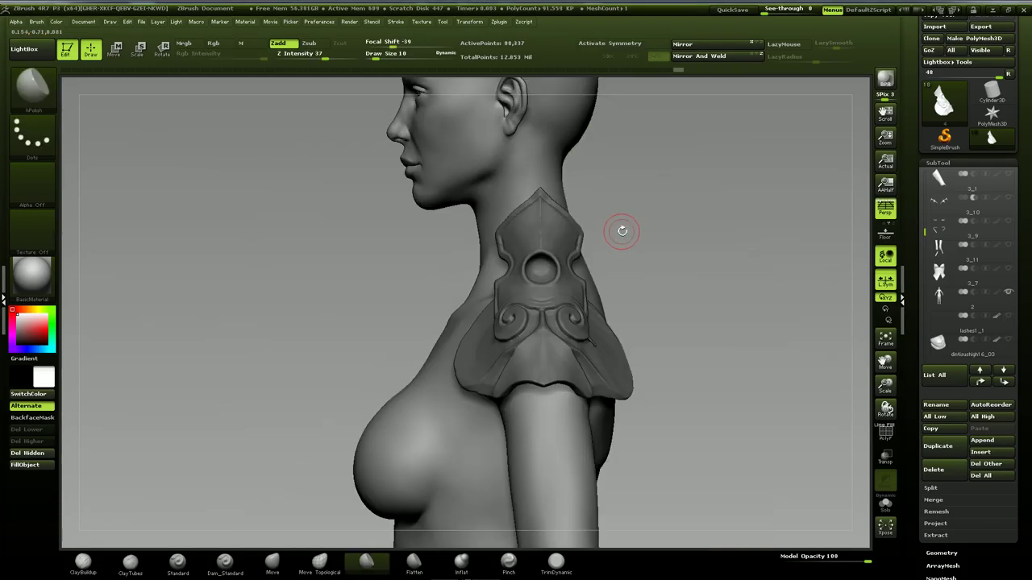
ctrl+drag(706, 271, 723, 346)
ctrl+drag(731, 447, 540, 164)
ctrl+drag(635, 305, 636, 305)
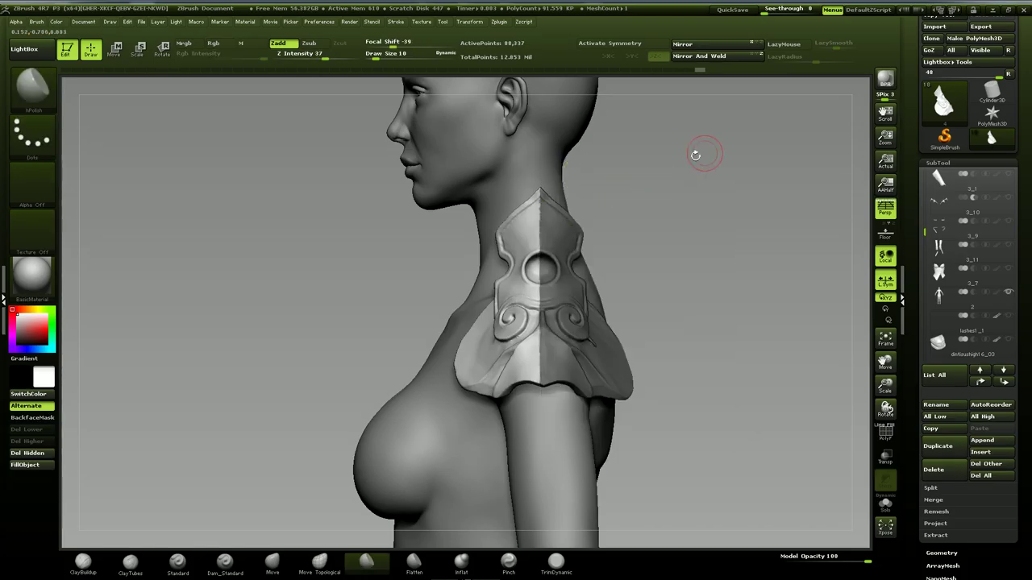
Mirror and weld the front half of the pauldron onto its rear half
click(712, 56)
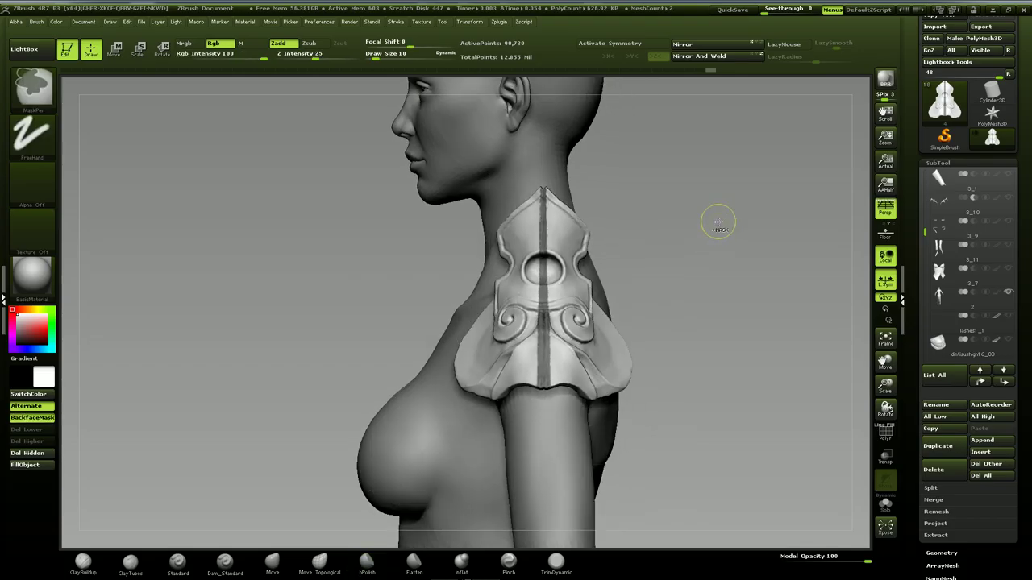
ctrl+drag(718, 221, 730, 265)
key(ctrl+z)
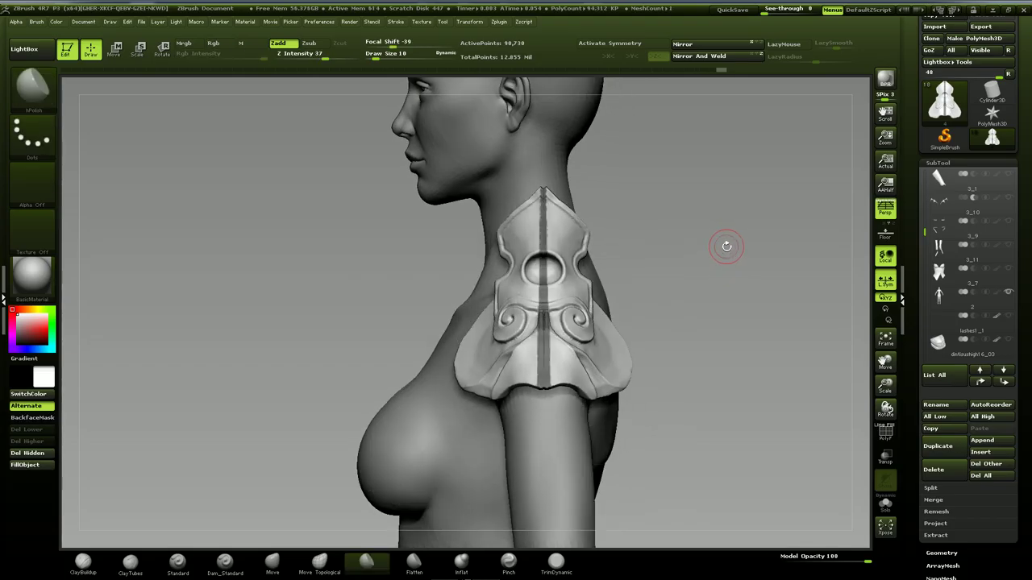
ctrl+click(726, 252)
drag(718, 258, 740, 295)
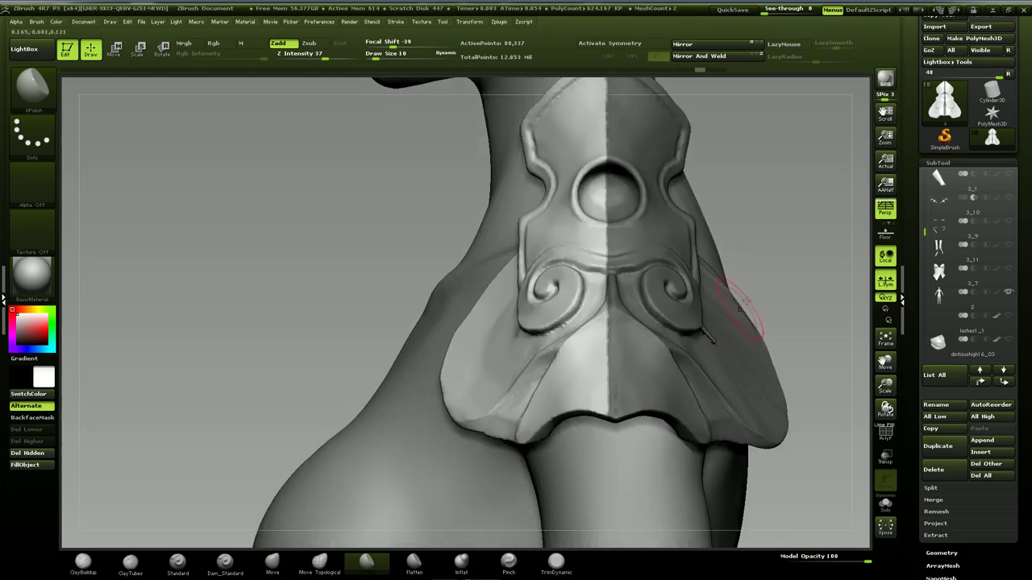
alt+drag(791, 256, 724, 254)
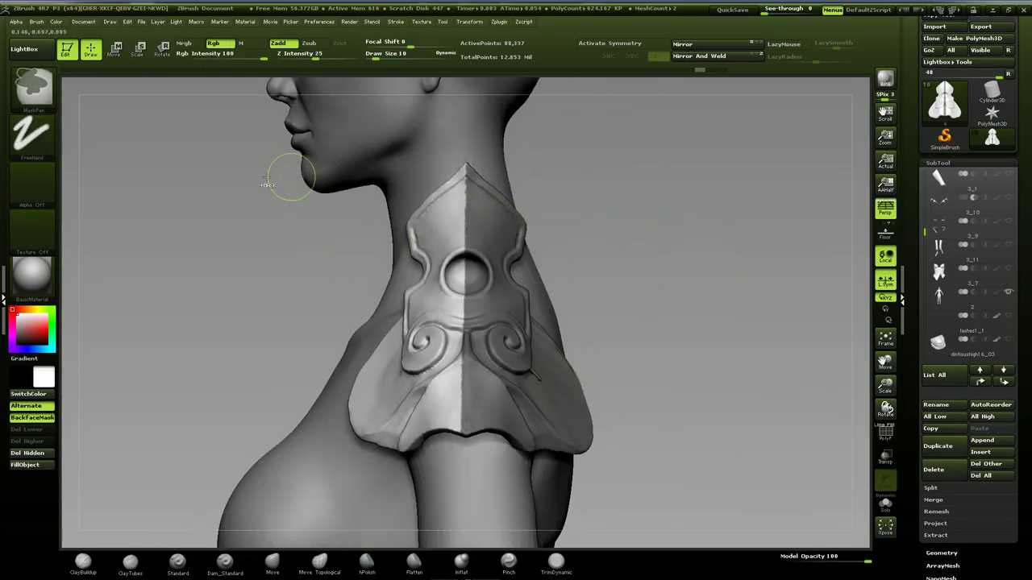
mouse_move(219, 133)
ctrl+mouse_down()
mouse_move(350, 304)
mouse_move(461, 502)
ctrl+mouse_up()
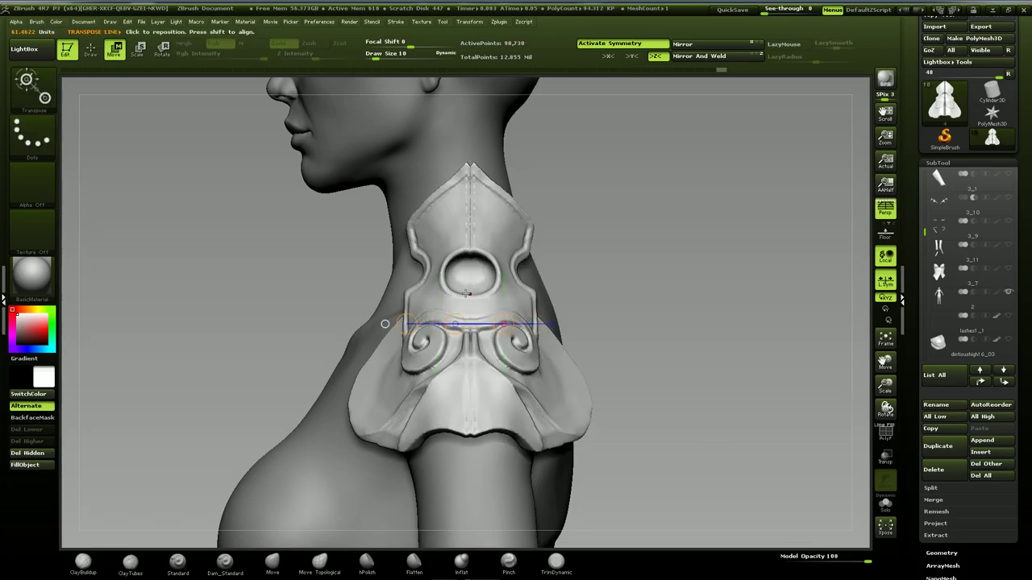
Move the pauldron's front and rear halves together with Z symmetry and merge them with a DynaMesh remesh
mouse_move(447, 294)
shift+mouse_down()
mouse_move(349, 295)
mouse_move(402, 292)
shift+mouse_up()
mouse_move(612, 215)
ctrl+mouse_down()
mouse_move(631, 287)
mouse_move(634, 233)
ctrl+mouse_up()
key(q)
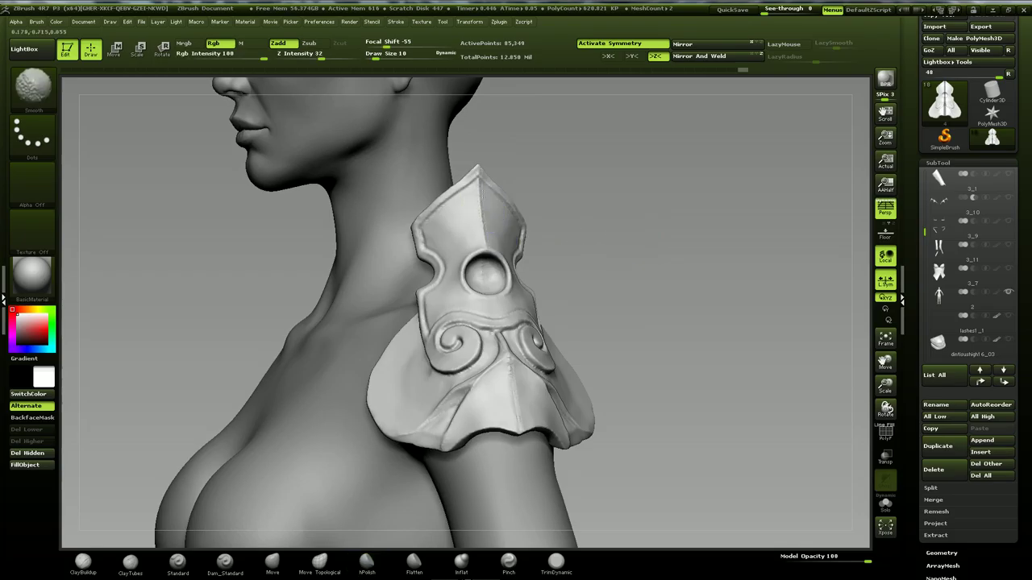
Smooth the central ridge at the pauldron's upper tip
shift+drag(478, 191, 477, 176)
drag(560, 217, 610, 229)
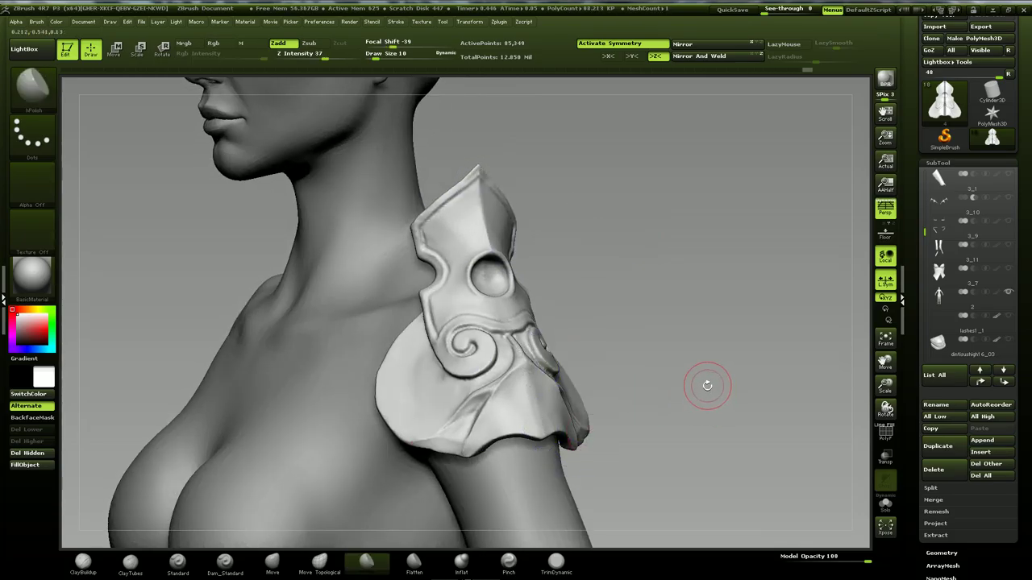
drag(705, 387, 706, 366)
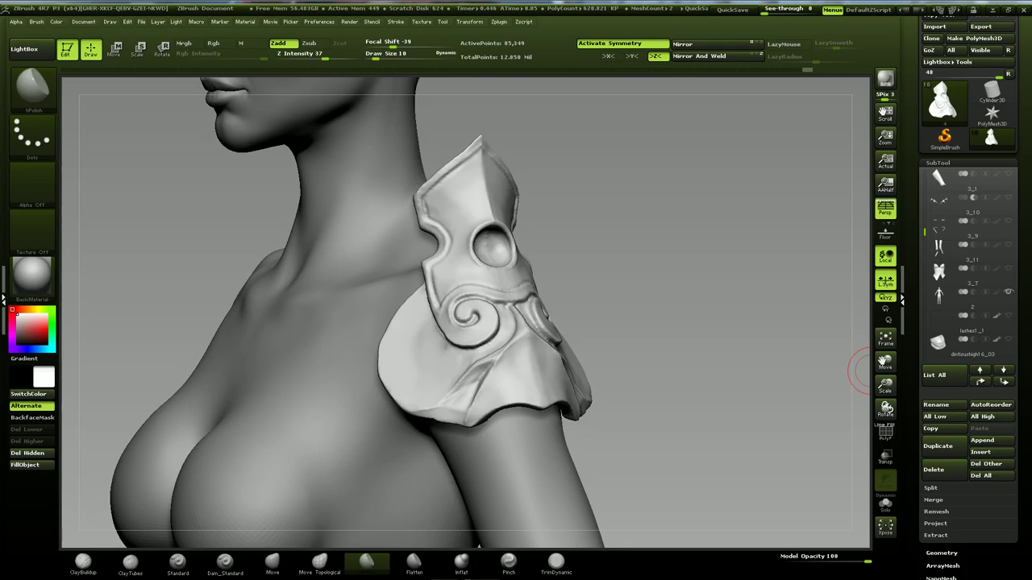
Isolate the outer front part of the pauldron's wing with a rectangular selection and invert the visibility to hide it
drag(701, 278, 714, 276)
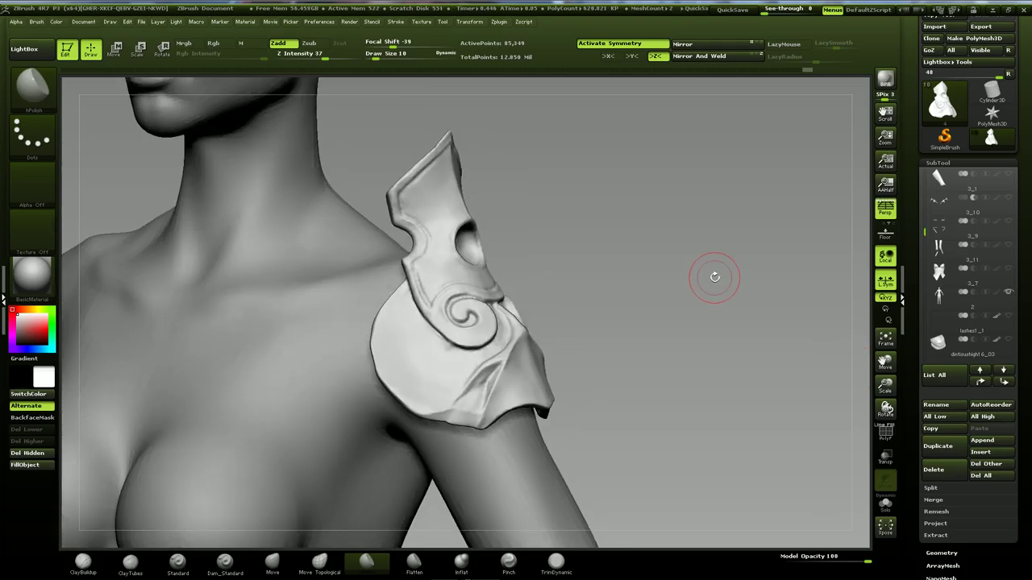
drag(714, 277, 451, 298)
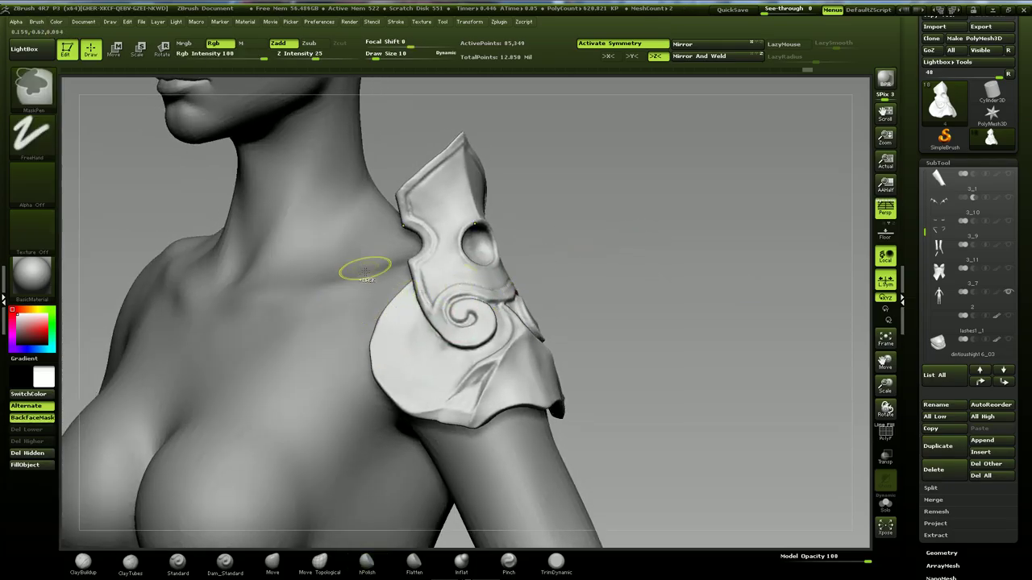
ctrl+shift+drag(340, 279, 403, 410)
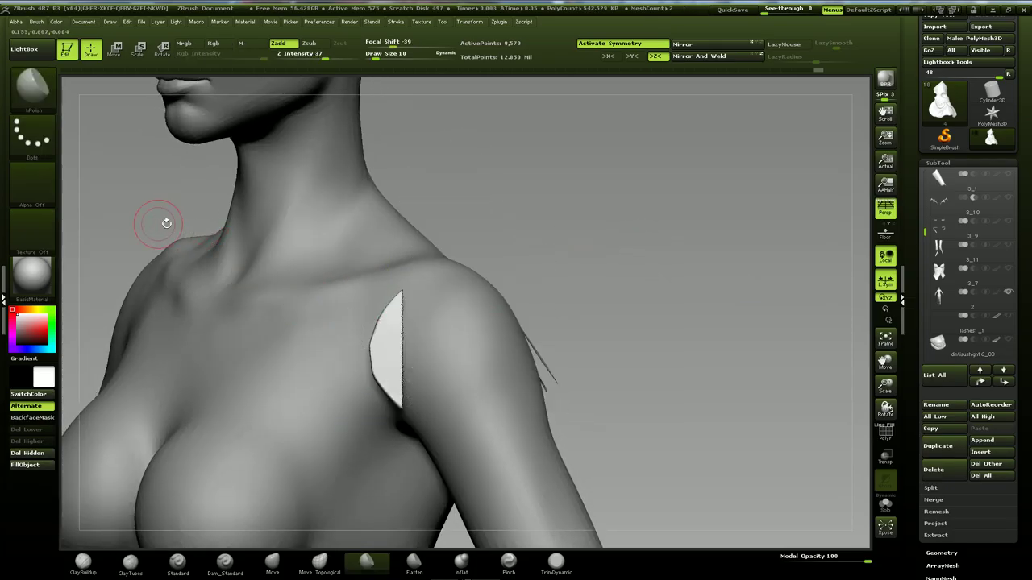
ctrl+shift+drag(579, 145, 609, 159)
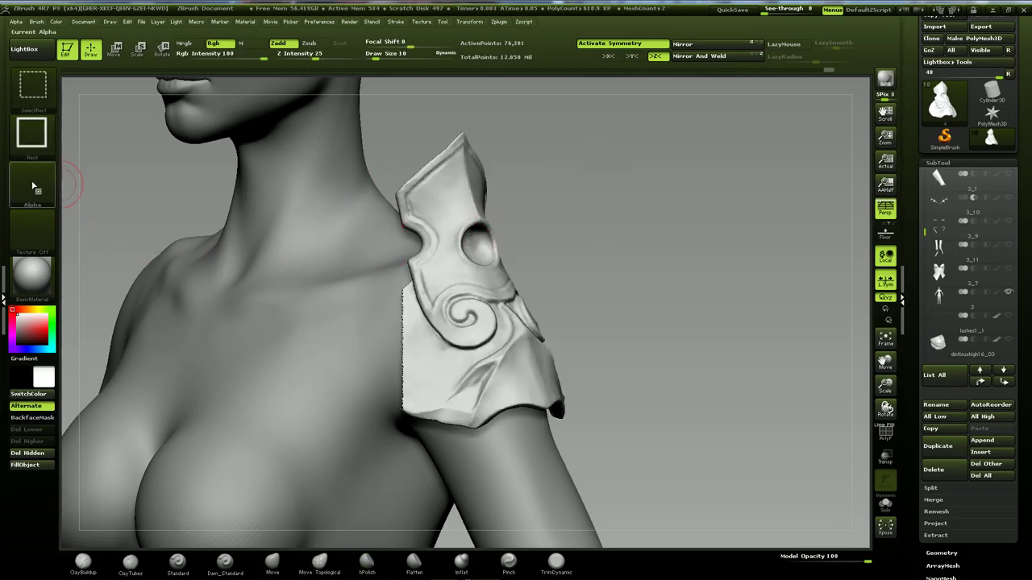
Switch the visibility selection to the Lasso stroke and hide the flared wing around the front scroll
ctrl+shift+click(33, 142)
click(48, 147)
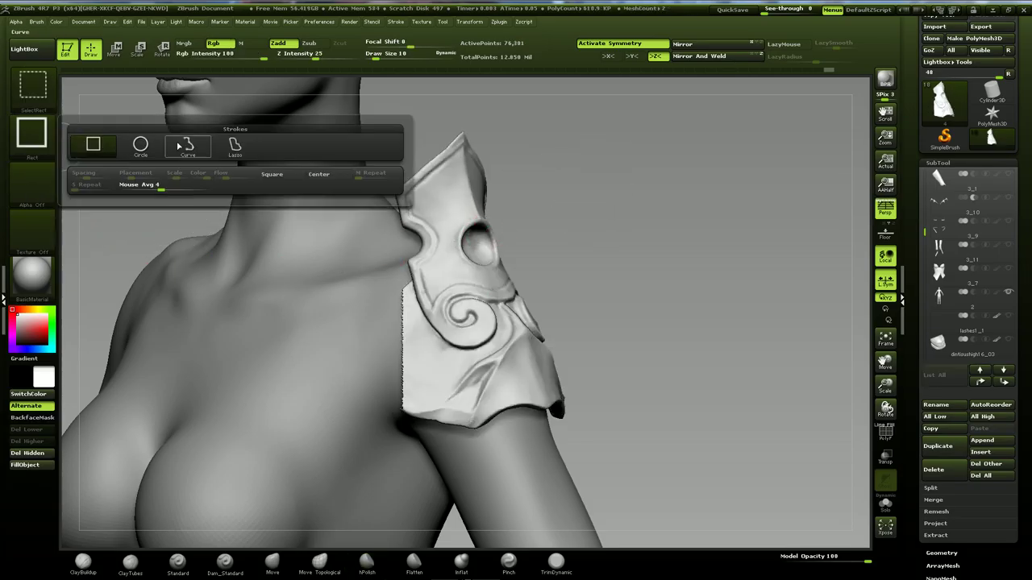
click(232, 143)
alt+drag(631, 253, 628, 300)
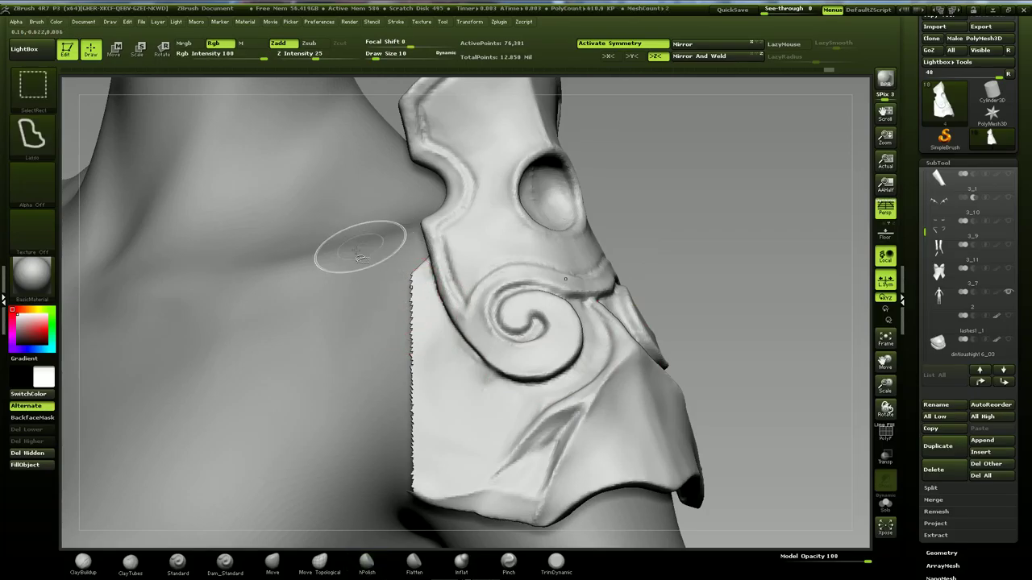
mouse_move(332, 278)
ctrl+alt+shift+mouse_down()
mouse_move(405, 238)
mouse_move(478, 363)
mouse_move(532, 389)
mouse_move(615, 484)
mouse_move(386, 516)
mouse_move(284, 489)
ctrl+alt+shift+mouse_up()
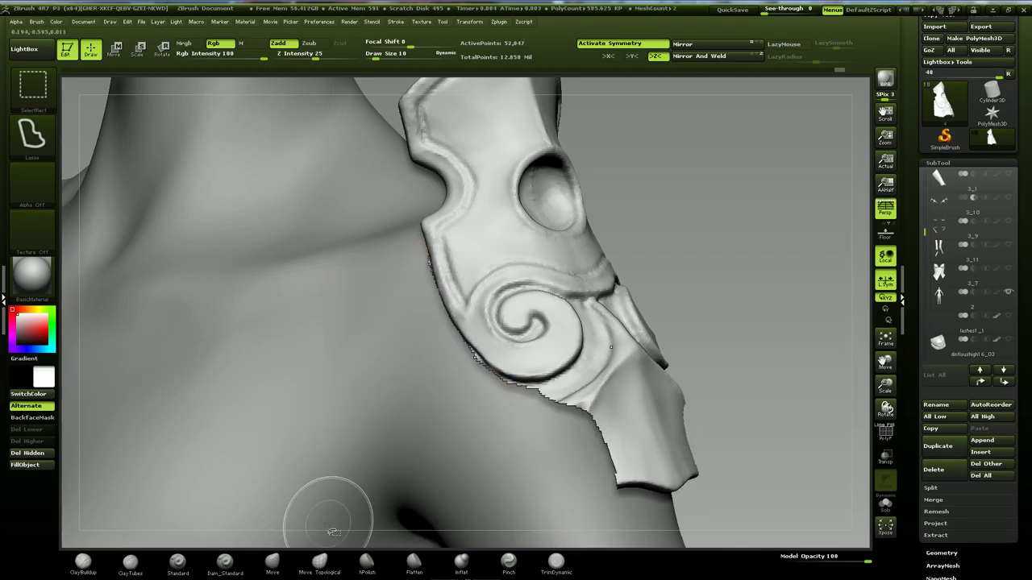
Hide the remaining skirt piece below the two scrolls with a lasso selection
mouse_move(794, 403)
mouse_down()
mouse_move(746, 424)
mouse_move(771, 340)
mouse_up()
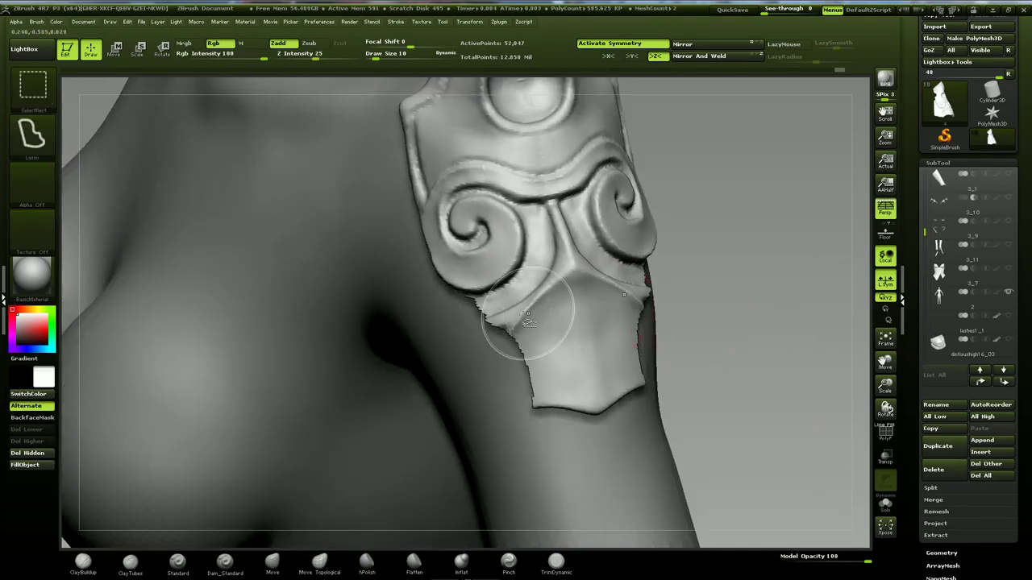
mouse_move(454, 299)
ctrl+alt+shift+mouse_down()
mouse_move(487, 302)
mouse_move(519, 273)
mouse_move(525, 224)
mouse_move(508, 206)
mouse_move(554, 203)
mouse_move(611, 435)
mouse_move(452, 504)
ctrl+alt+shift+mouse_up()
drag(703, 339, 729, 323)
mouse_move(650, 317)
mouse_down()
mouse_move(611, 290)
mouse_move(641, 327)
mouse_up()
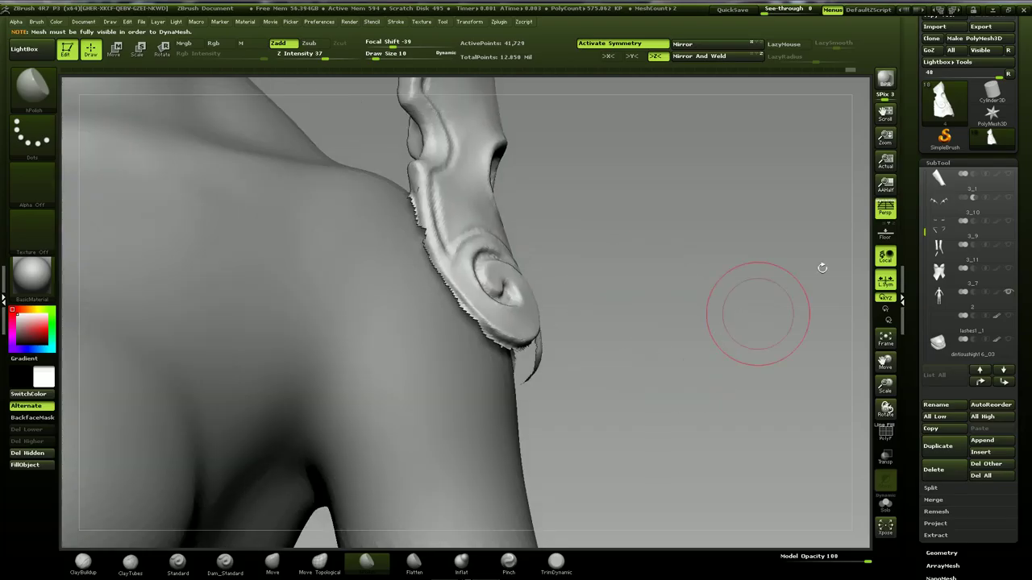
Hide the body, delete the pauldron's hidden geometry and remesh it with DynaMesh to close the cut edges
click(1009, 293)
drag(786, 337, 557, 396)
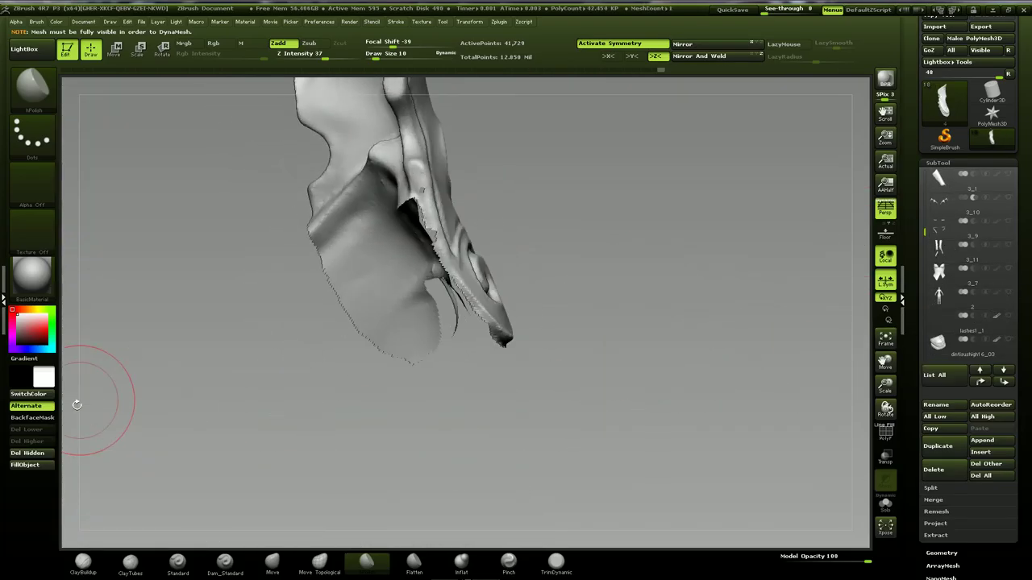
click(28, 453)
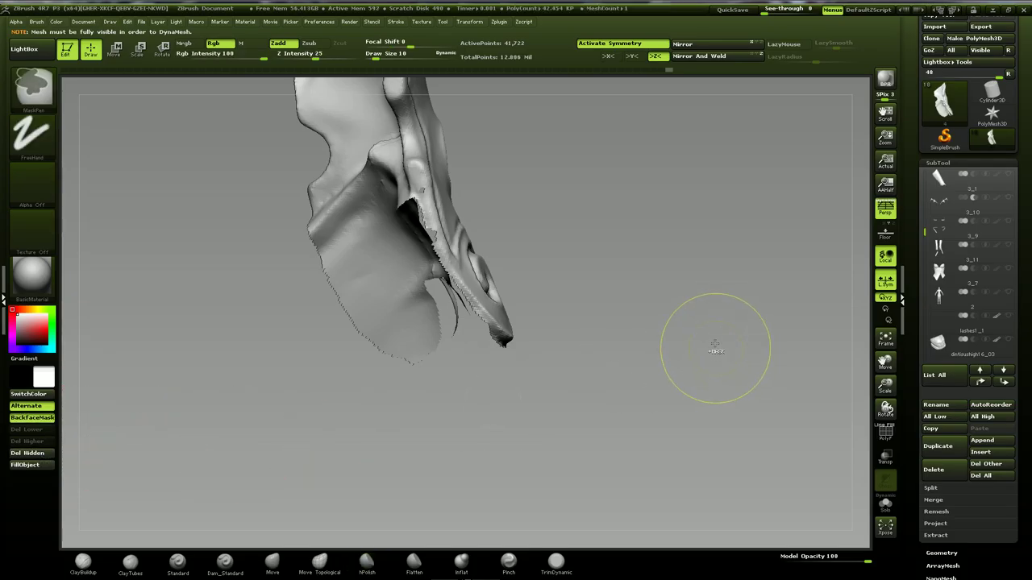
ctrl+drag(714, 359, 687, 294)
Flatten the pauldron's inner surface and its ragged side rims with the hPolish brush at draw size 10
mouse_move(682, 333)
mouse_down()
mouse_move(707, 304)
mouse_move(649, 337)
mouse_move(559, 363)
mouse_up()
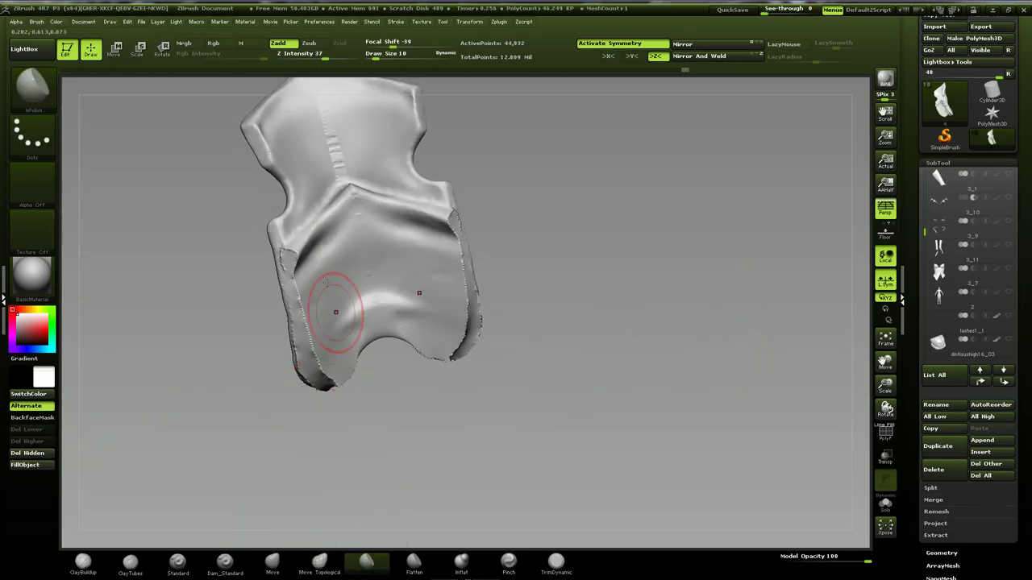
mouse_move(317, 272)
mouse_down()
mouse_move(304, 258)
mouse_move(316, 238)
mouse_move(300, 260)
mouse_up()
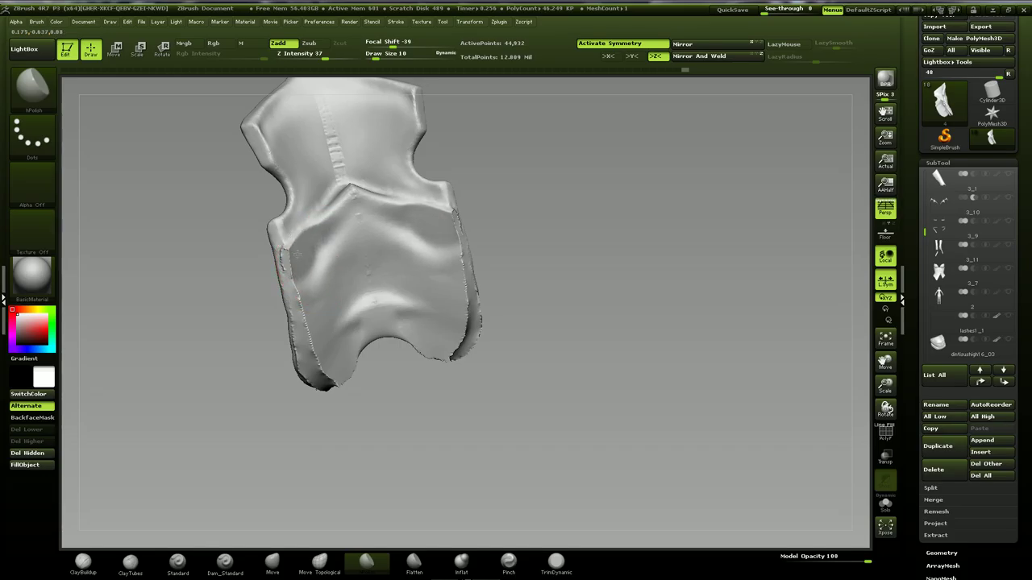
mouse_move(318, 347)
mouse_down()
mouse_move(304, 331)
mouse_move(320, 362)
mouse_move(314, 287)
mouse_move(289, 263)
mouse_up()
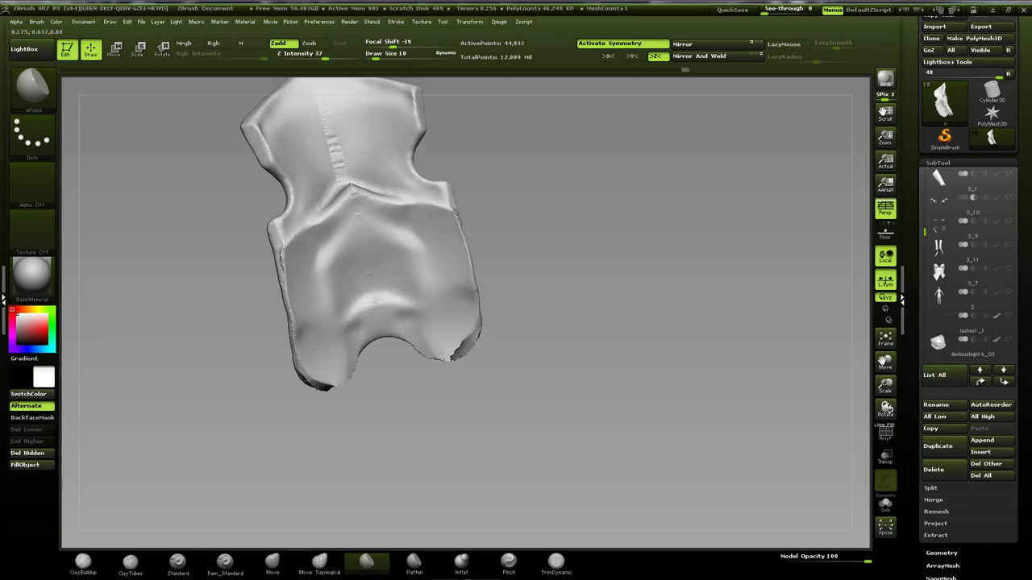
mouse_move(516, 251)
mouse_down()
mouse_move(594, 194)
mouse_move(596, 256)
mouse_move(616, 247)
mouse_move(615, 216)
mouse_move(627, 217)
mouse_move(583, 246)
mouse_move(313, 294)
mouse_move(299, 346)
mouse_move(291, 274)
mouse_move(306, 177)
mouse_move(299, 185)
mouse_move(293, 158)
mouse_move(319, 165)
mouse_move(342, 146)
mouse_up()
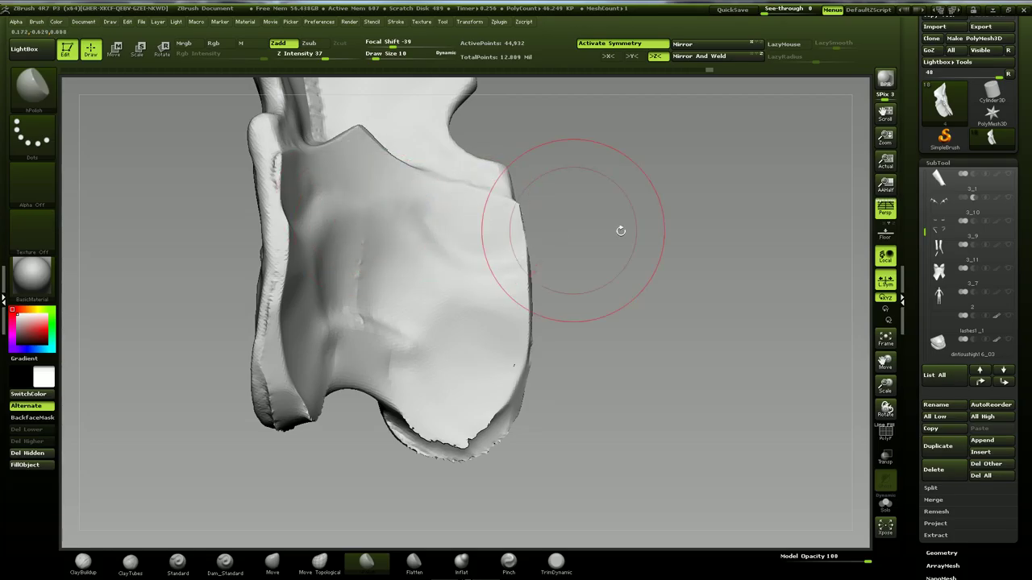
drag(622, 225, 396, 237)
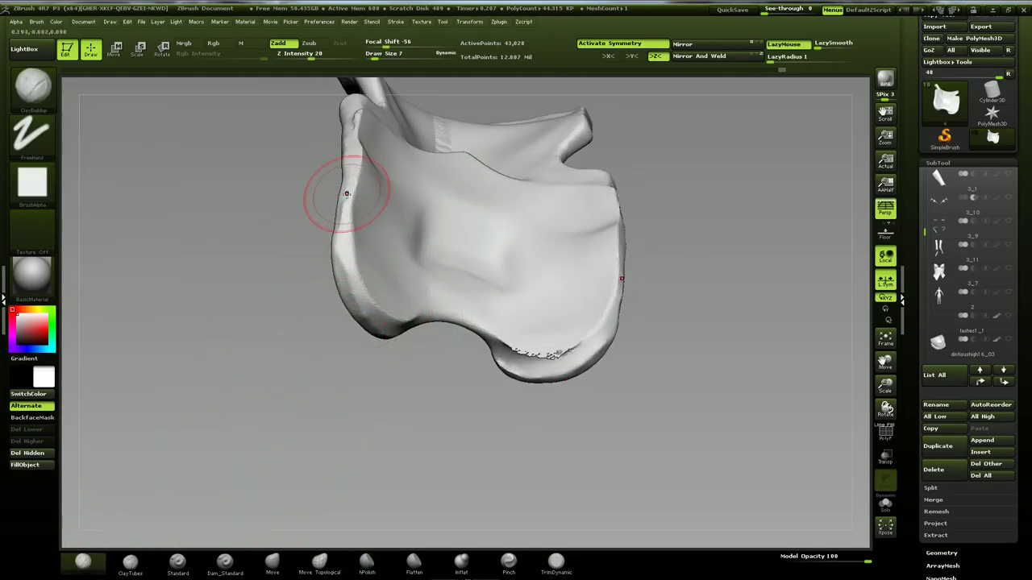
Build up the pauldron's side and scroll-end rims with the ClayBuildup brush at draw size 4, reducing Z Intensity to 9
key(bracketleft)
mouse_move(343, 207)
mouse_down()
mouse_move(342, 285)
mouse_move(352, 306)
mouse_up()
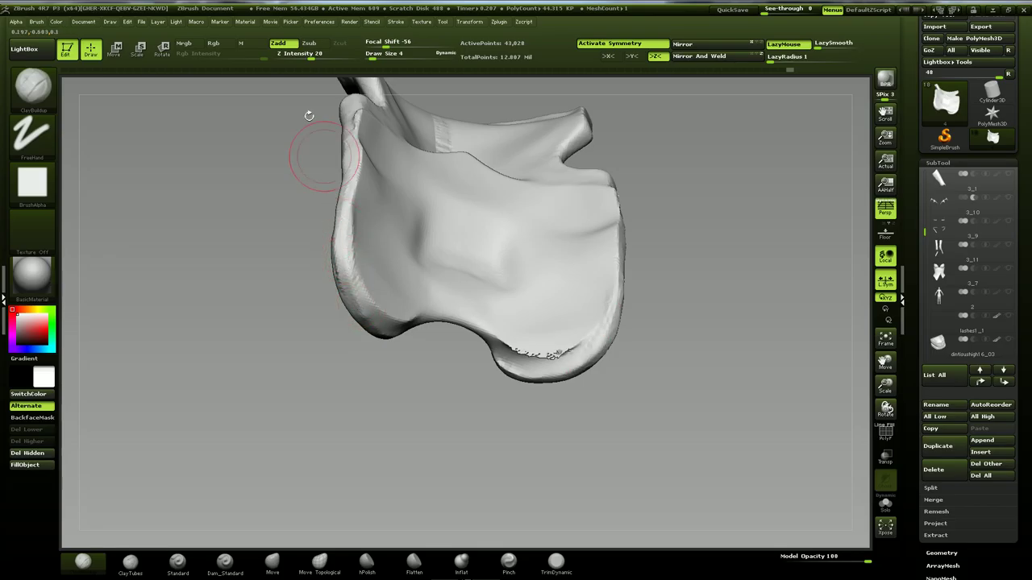
drag(279, 131, 357, 249)
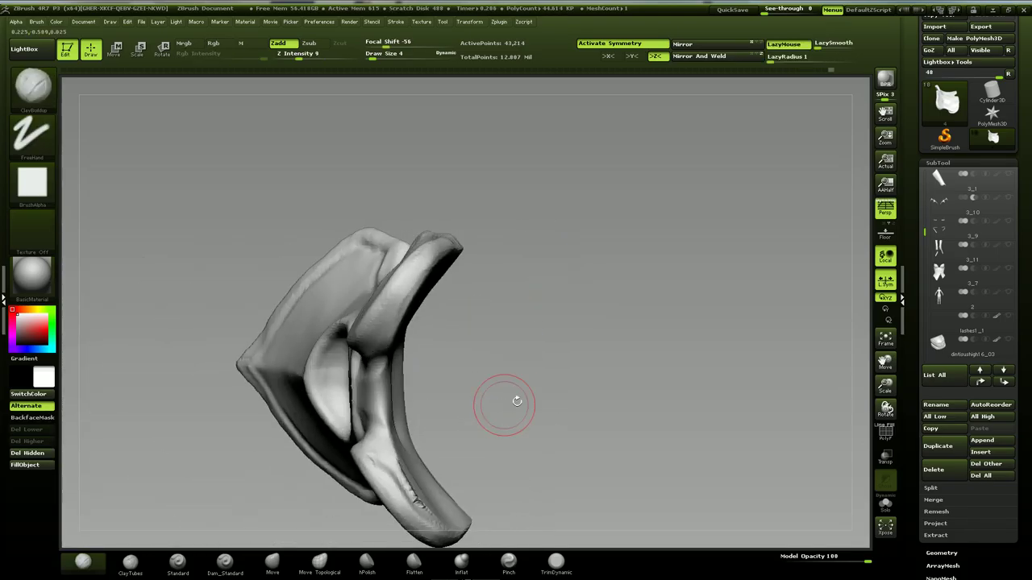
drag(516, 398, 540, 299)
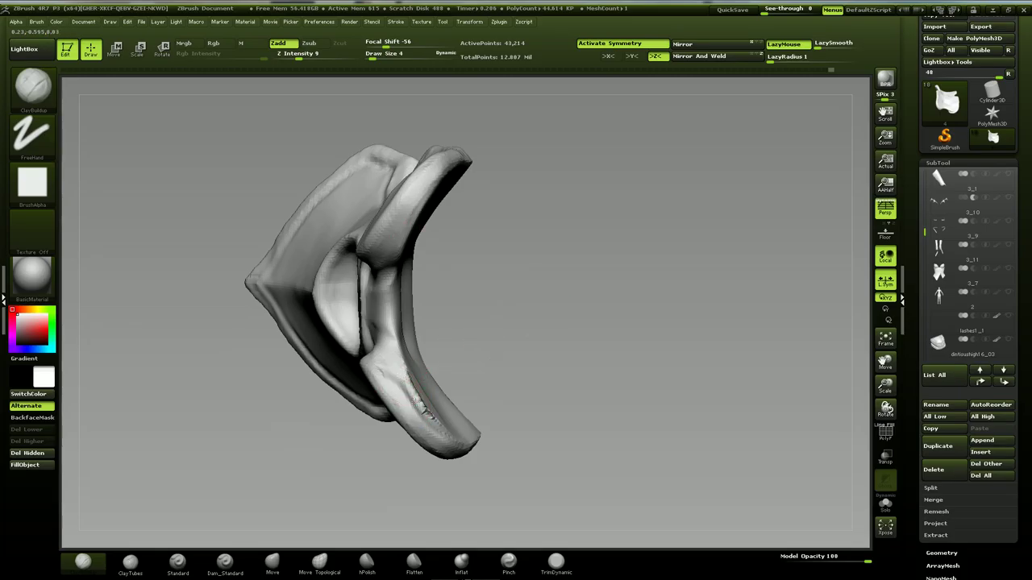
drag(478, 460, 535, 302)
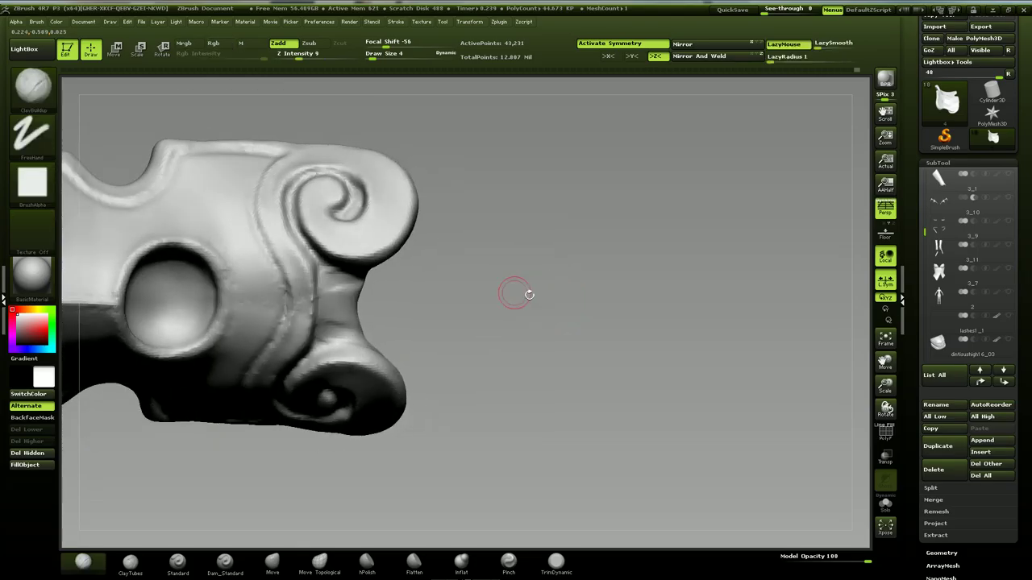
Fill the grooves along the inner side edges below the upper corners with ClayBuildup and smooth the strokes
key(shift)
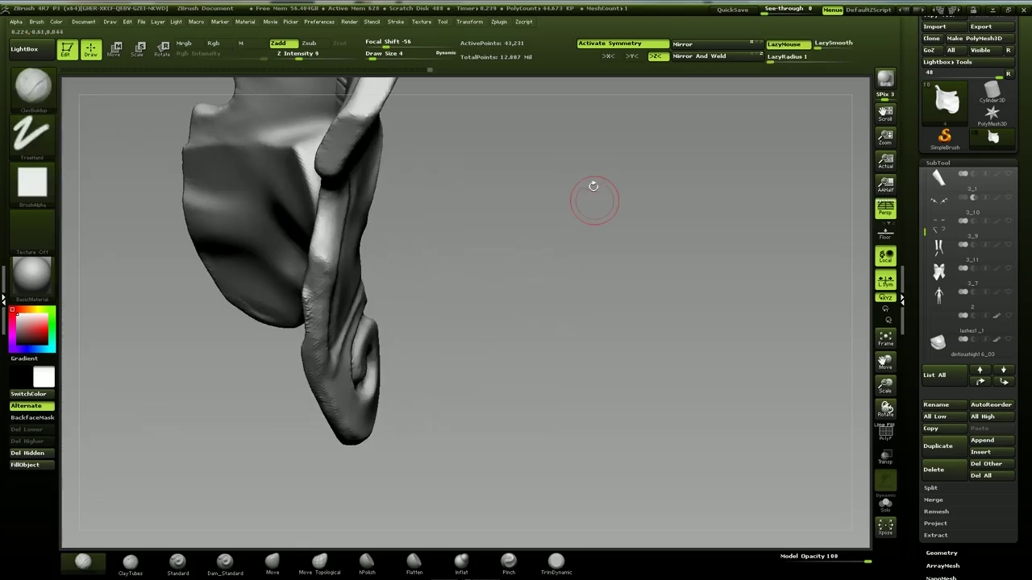
mouse_move(594, 201)
mouse_down()
mouse_move(569, 322)
mouse_move(533, 260)
mouse_move(425, 235)
mouse_up()
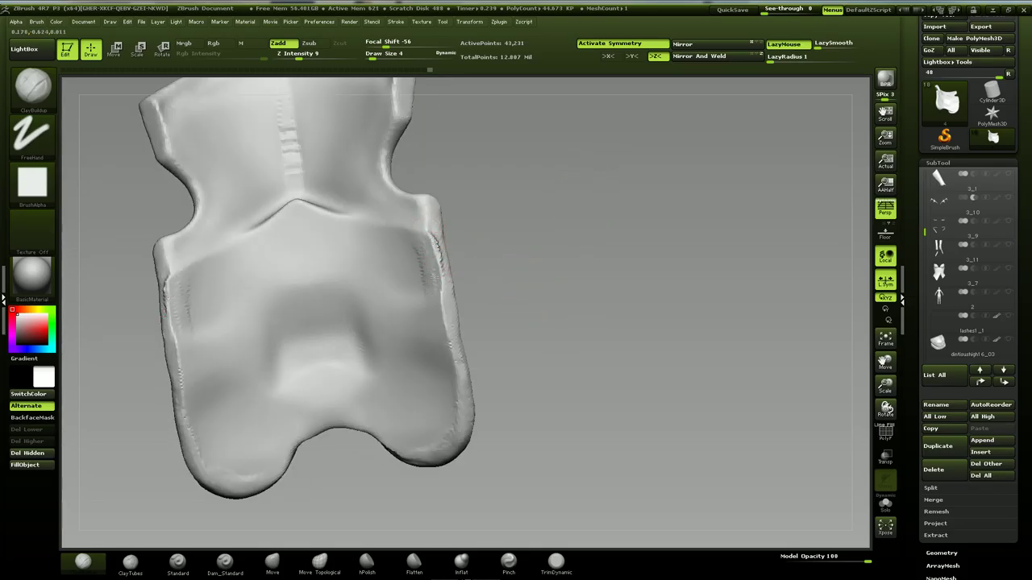
drag(440, 300, 495, 338)
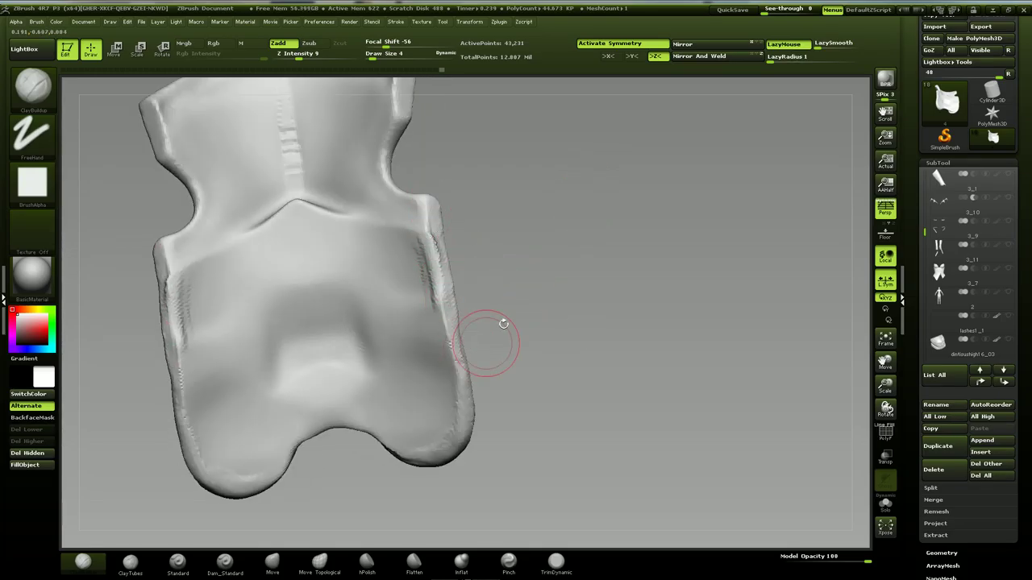
drag(563, 286, 557, 279)
shift+drag(421, 278, 416, 267)
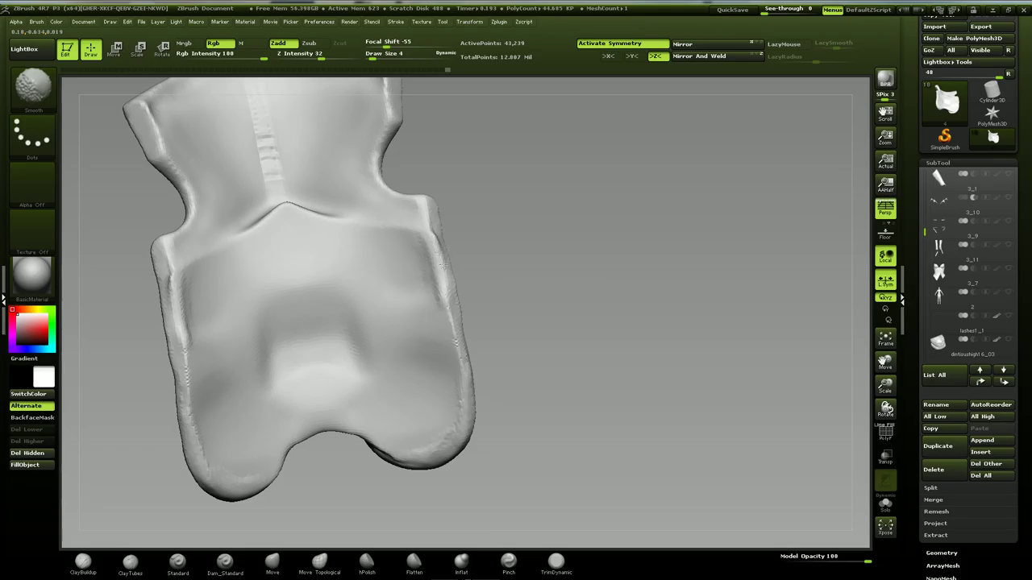
Polish the outer side rims and the scroll-end rims with the hPolish brush at draw size 4
drag(543, 272, 471, 278)
drag(581, 295, 608, 278)
click(367, 560)
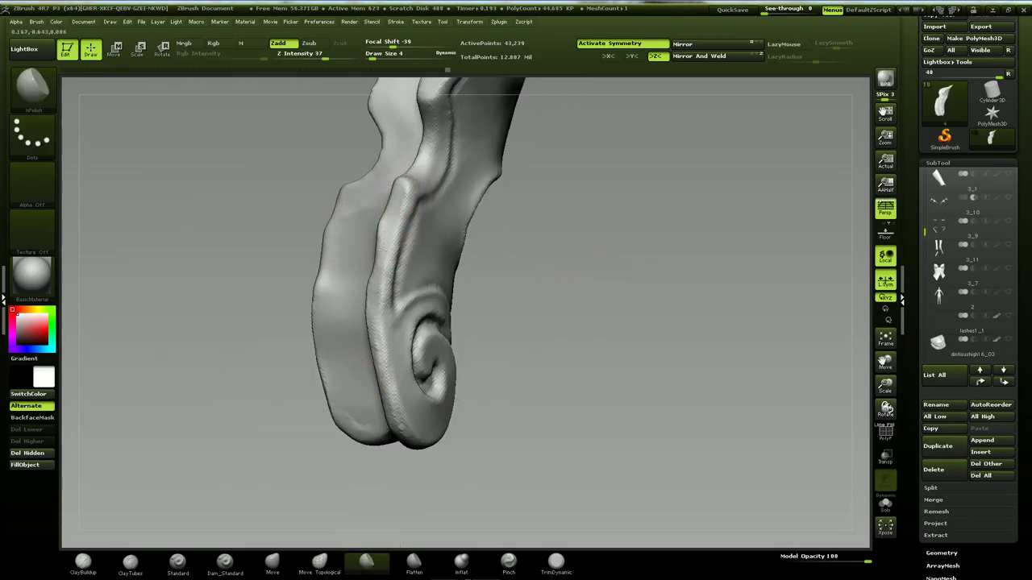
drag(393, 375, 401, 403)
drag(596, 230, 513, 312)
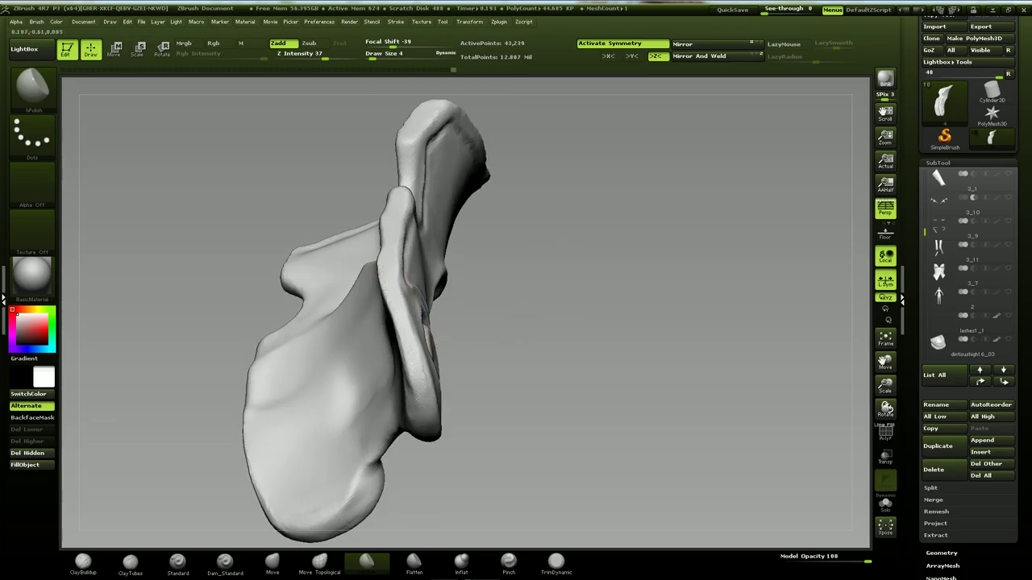
drag(514, 375, 483, 322)
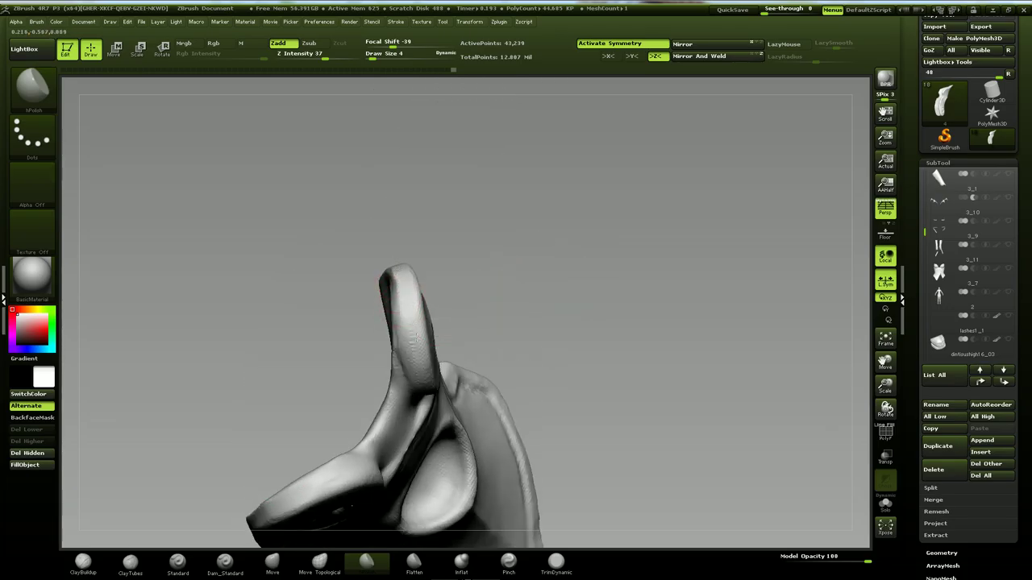
drag(416, 337, 427, 395)
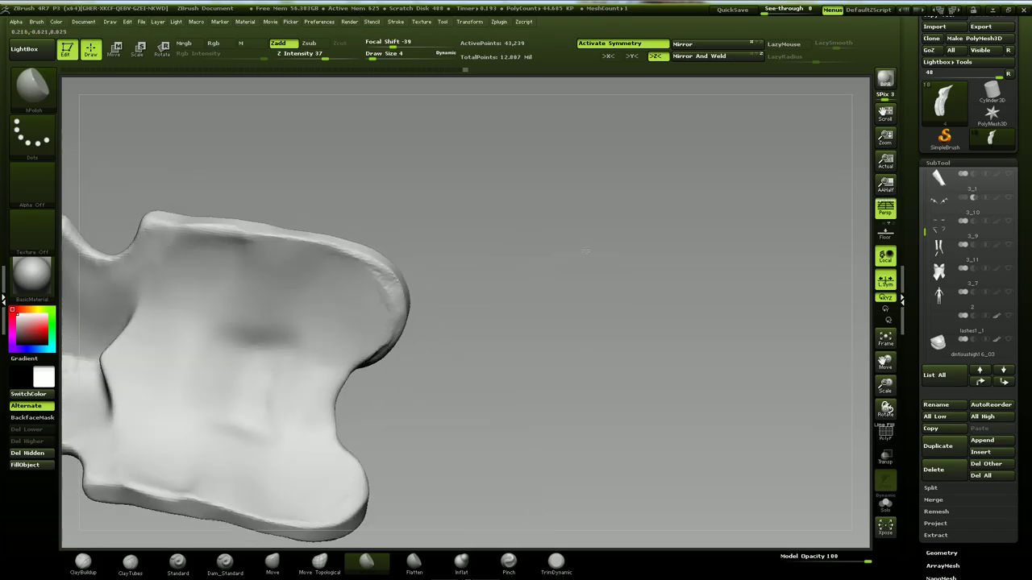